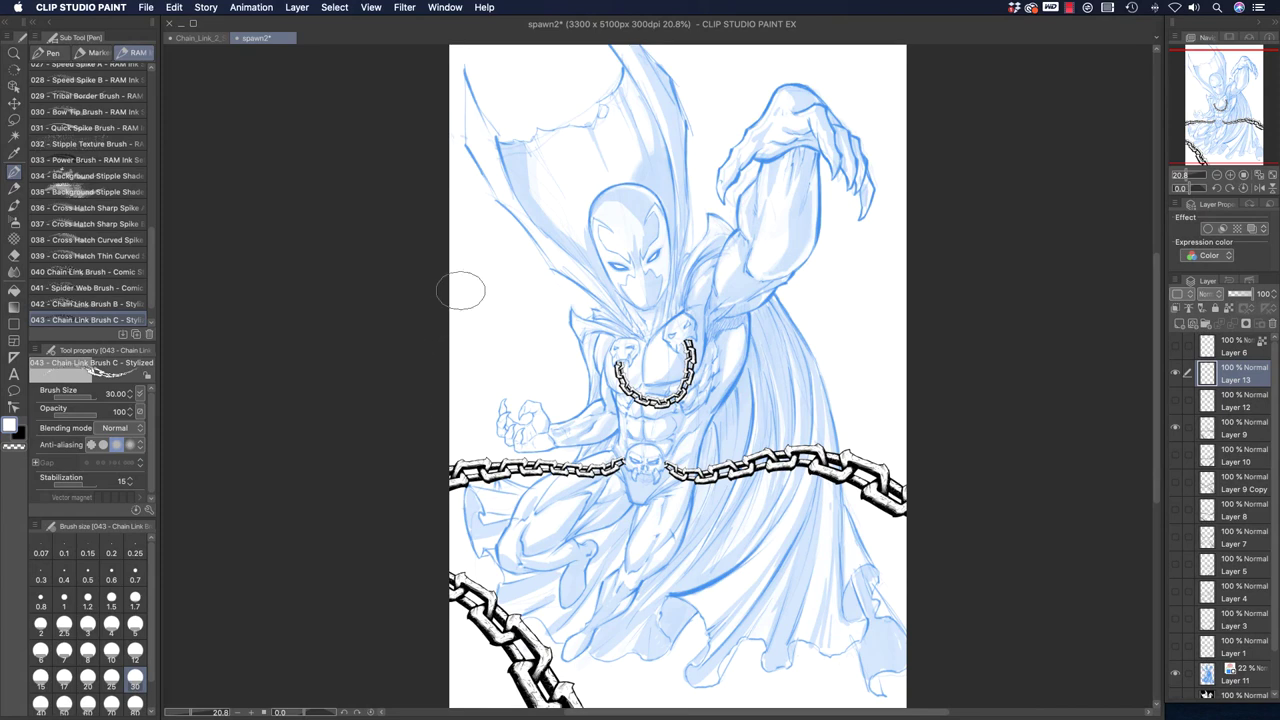
# - Try the 041 Spider Web Brush on Layer 13 with test strokes around the figure and across the raised hand, and undo them
pyautogui.moveTo(420, 391); pyautogui.dragTo(419, 365)
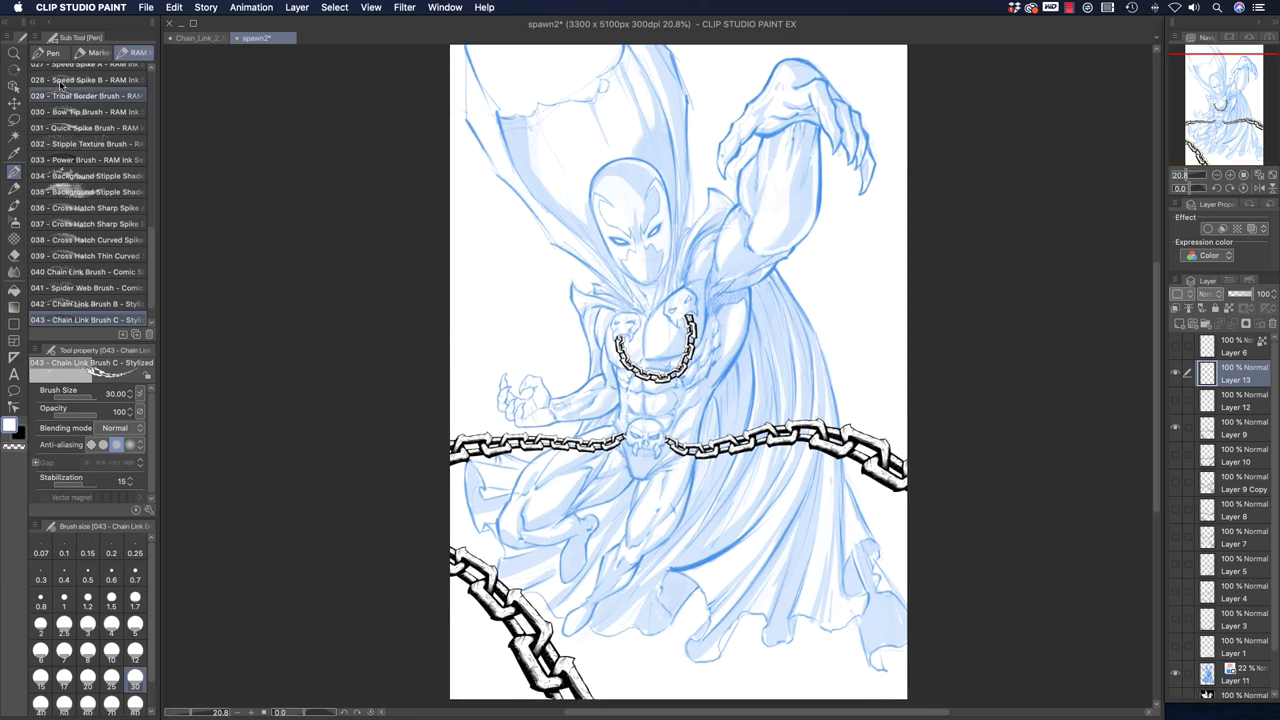
pyautogui.click(14, 55)
pyautogui.moveTo(818, 462)
pyautogui.mouseDown()
pyautogui.moveTo(869, 466)
pyautogui.moveTo(831, 480)
pyautogui.moveTo(808, 468)
pyautogui.mouseUp()
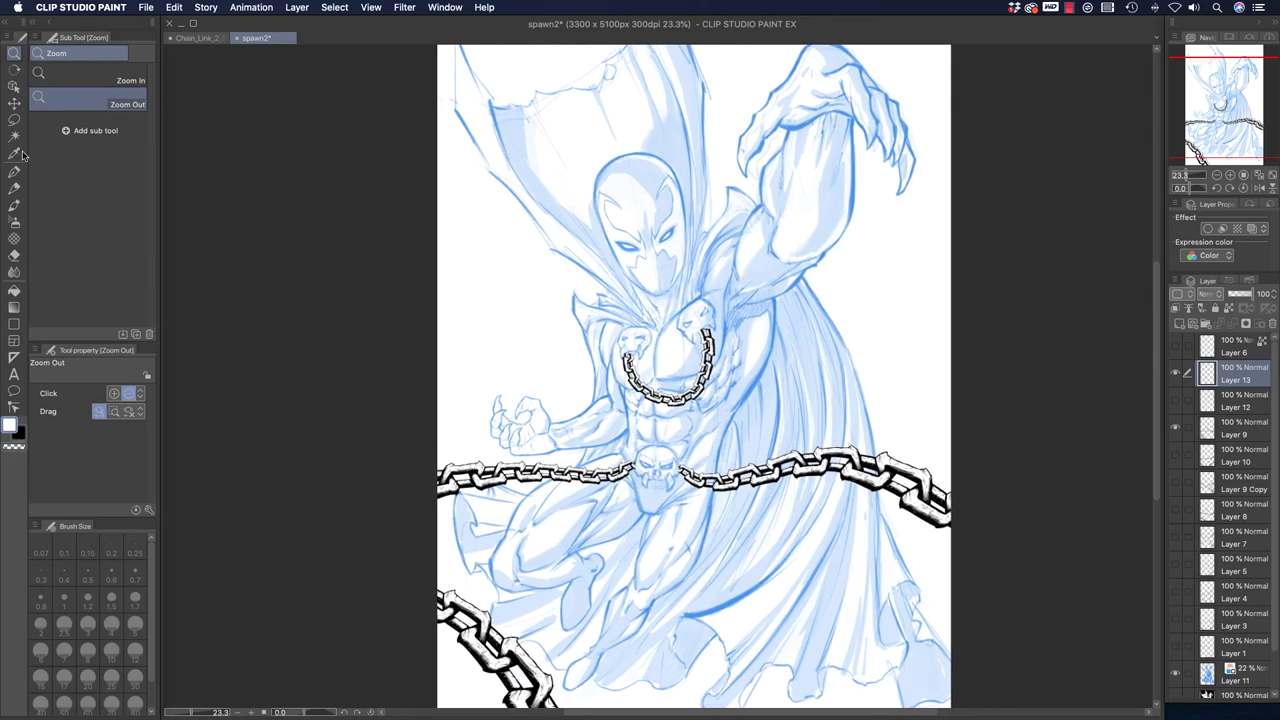
pyautogui.click(14, 173)
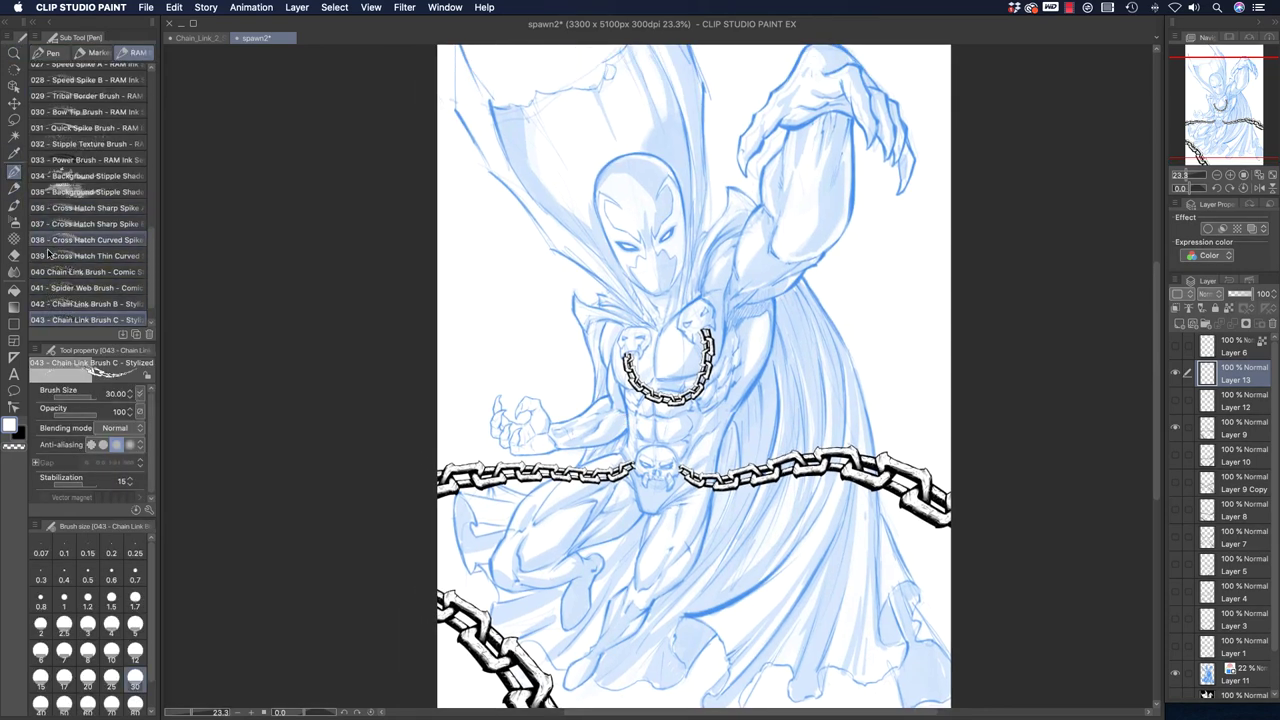
pyautogui.click(52, 290)
pyautogui.moveTo(405, 205)
pyautogui.mouseDown()
pyautogui.moveTo(559, 312)
pyautogui.moveTo(382, 364)
pyautogui.mouseUp()
pyautogui.moveTo(410, 412); pyautogui.dragTo(622, 418)
pyautogui.press('super+z')
pyautogui.press('super+z')
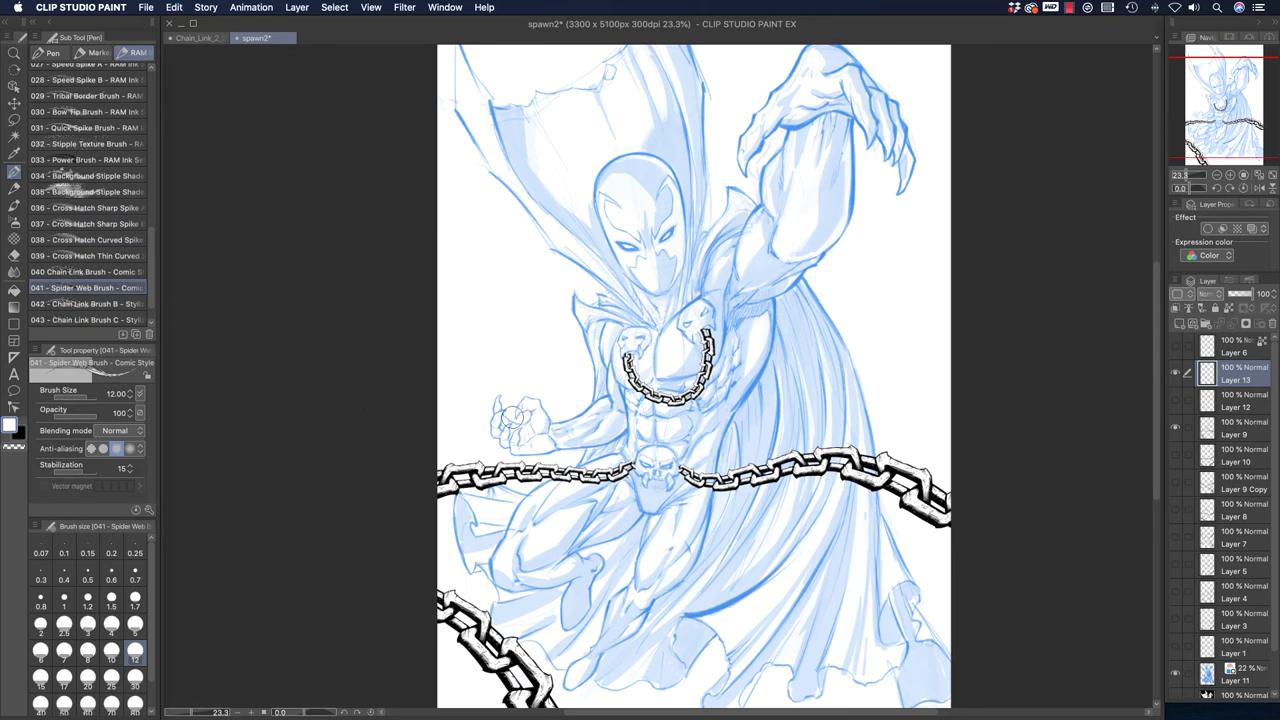
pyautogui.moveTo(826, 121); pyautogui.dragTo(1020, 142)
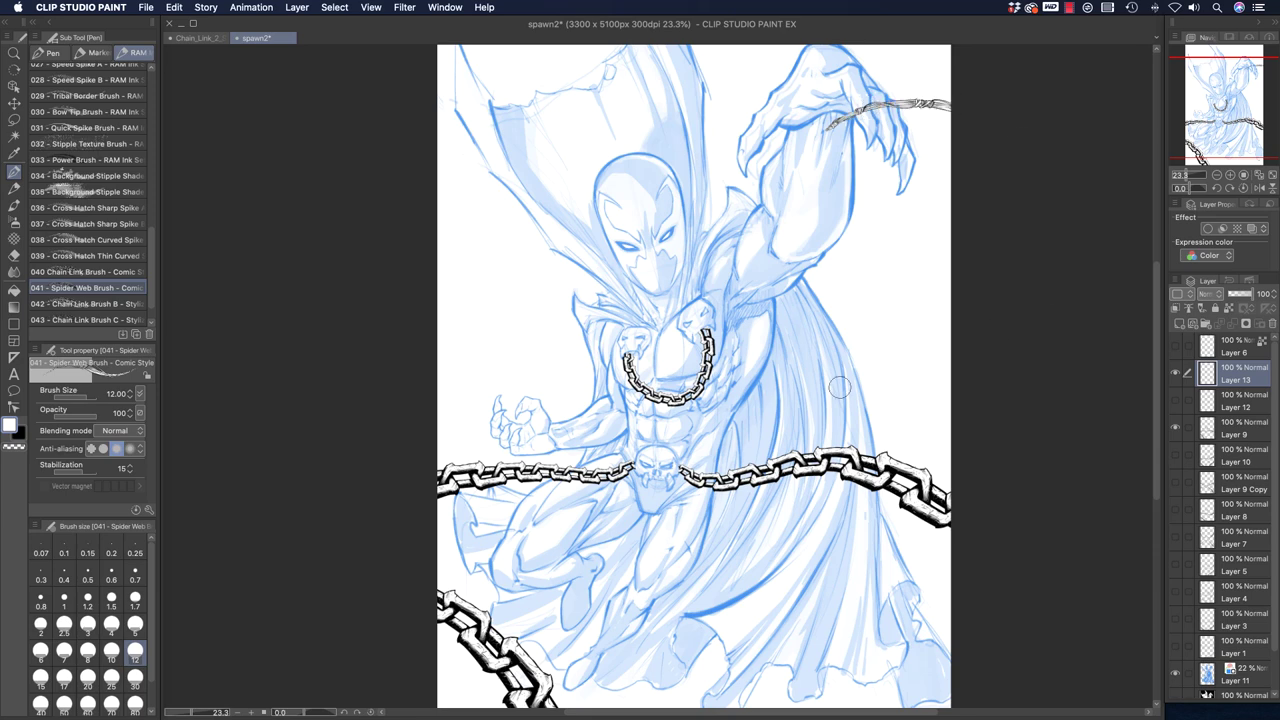
pyautogui.press('super+z')
# - Switch to 042 Chain Link Brush B and try a chain stroke beside the hooded figure's collar, undoing the stroke
pyautogui.click(62, 303)
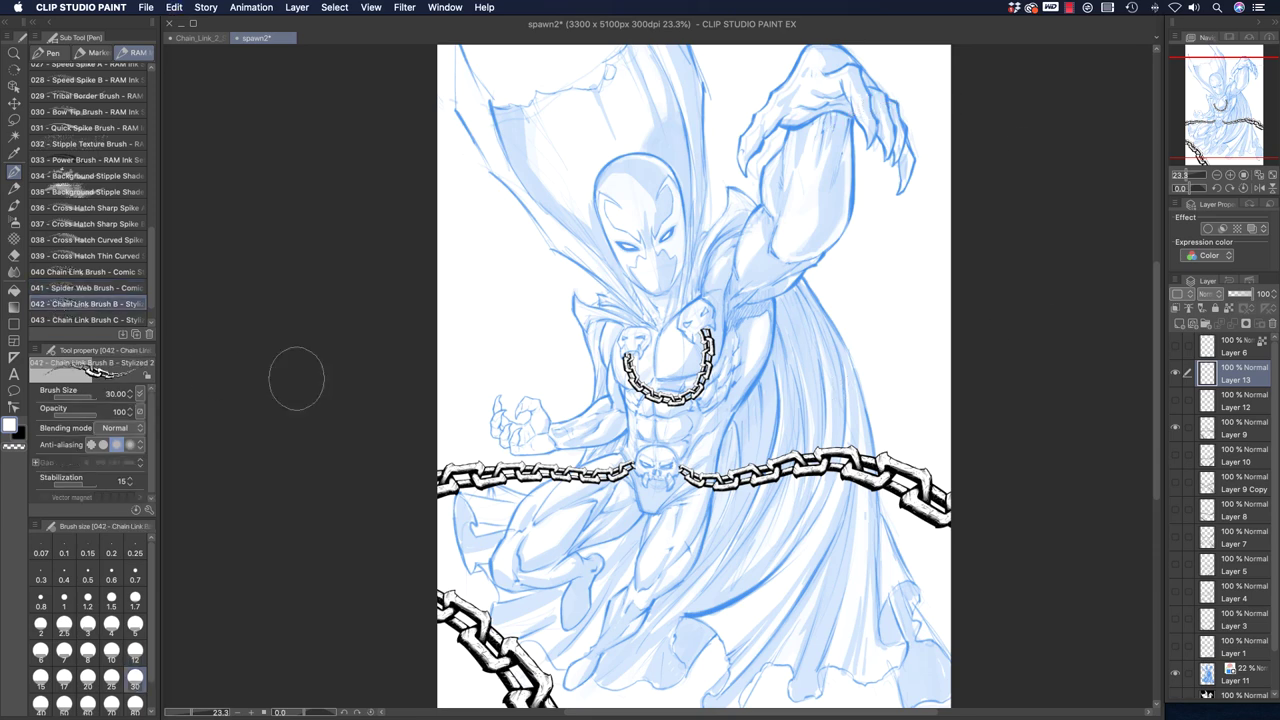
pyautogui.moveTo(474, 209)
pyautogui.mouseDown()
pyautogui.moveTo(557, 345)
pyautogui.moveTo(594, 398)
pyautogui.mouseUp()
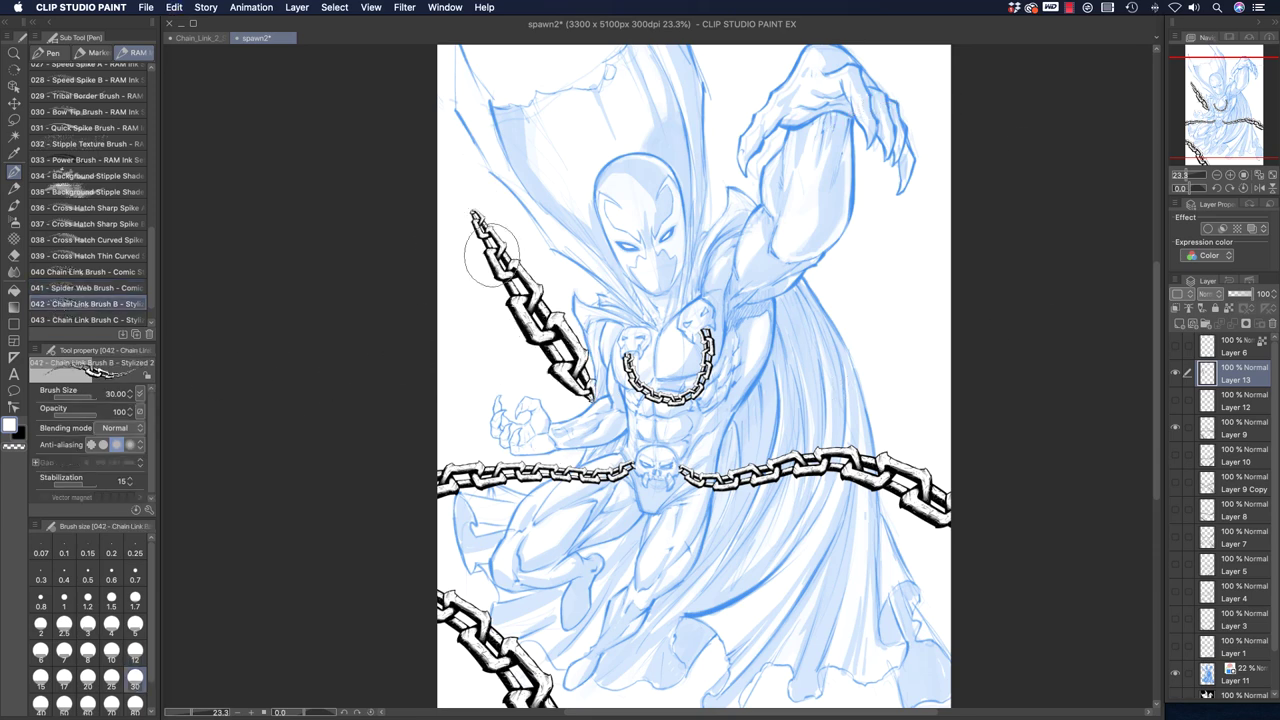
pyautogui.press('super+z')
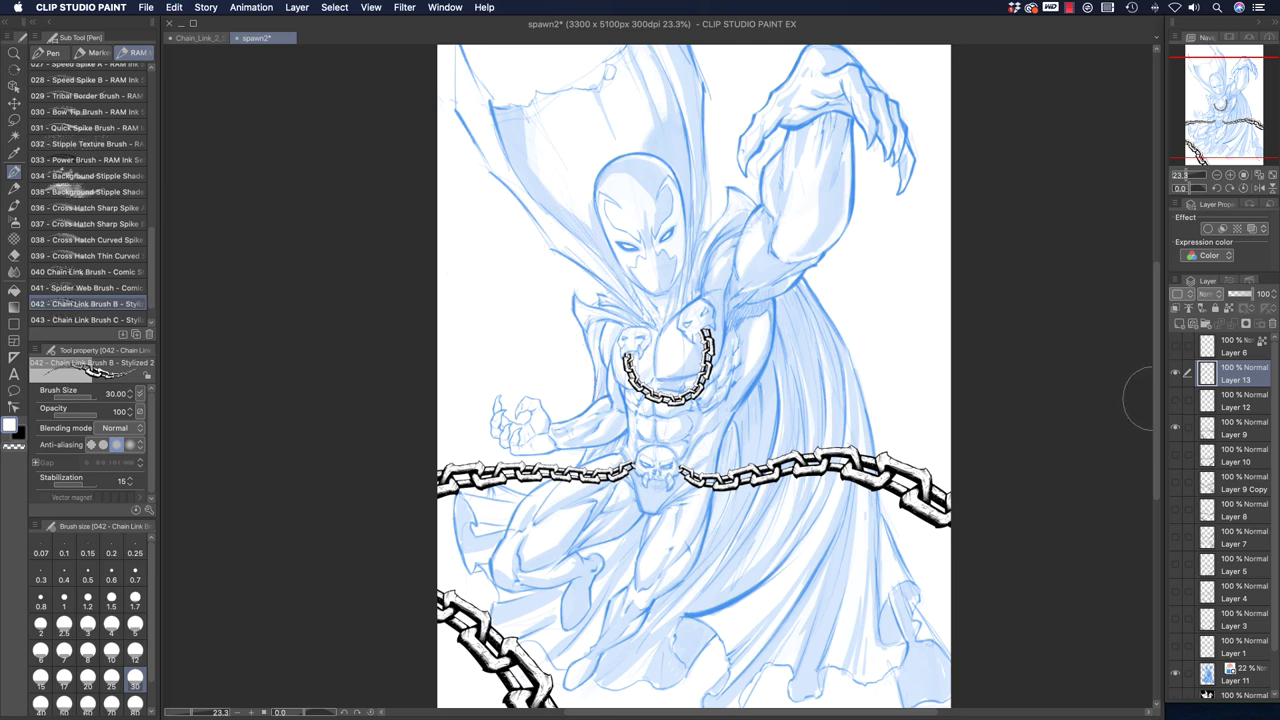
# - Hide the existing chains on Layer 9
pyautogui.click(1175, 427)
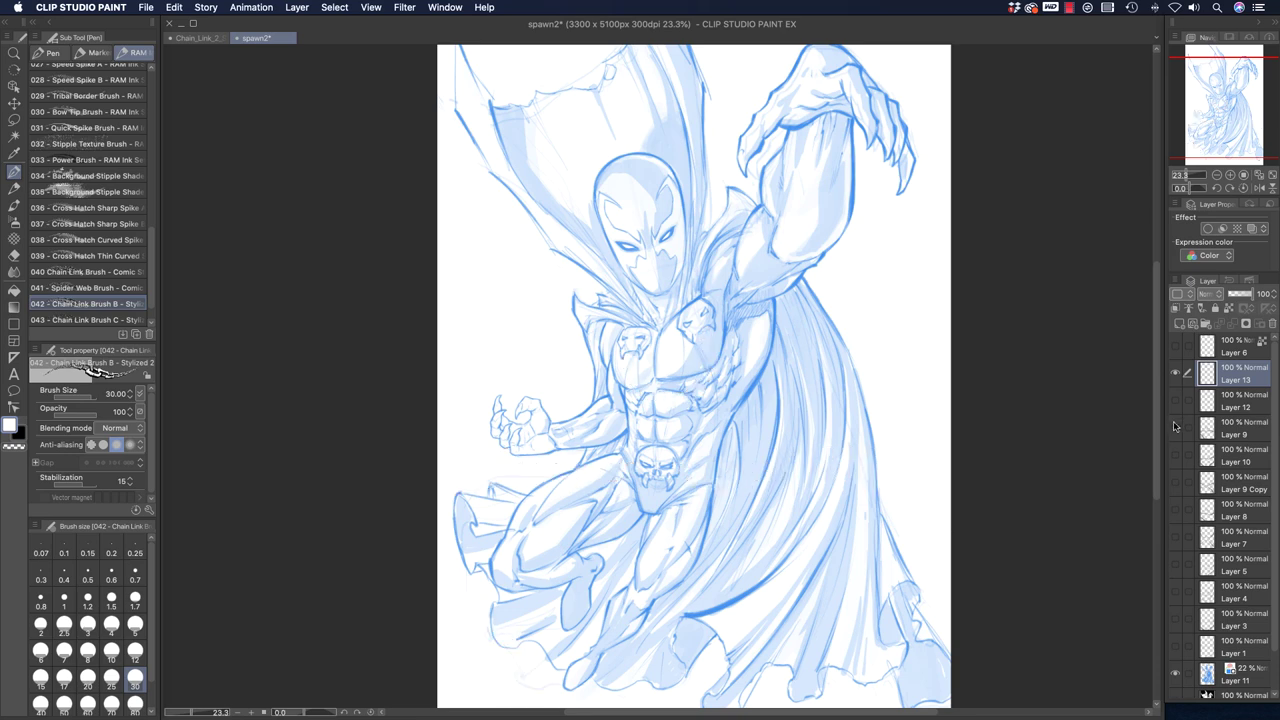
pyautogui.moveTo(400, 382); pyautogui.dragTo(369, 316)
pyautogui.click(1175, 428)
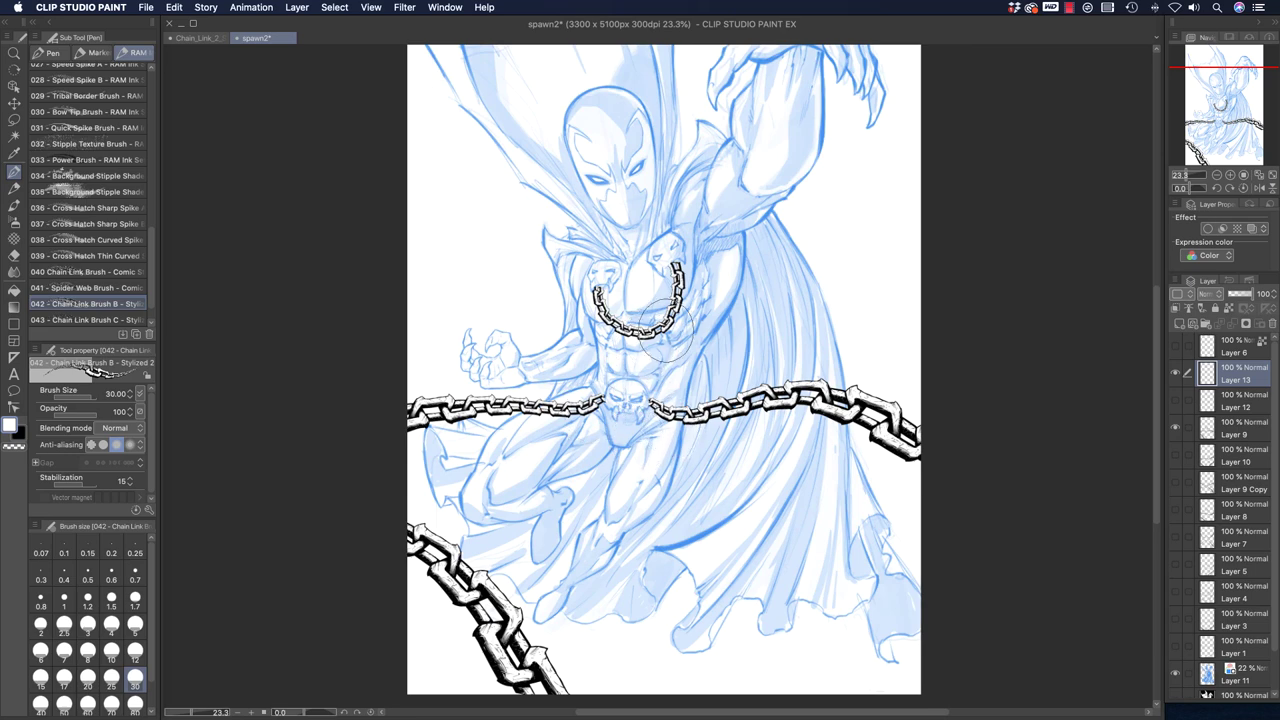
pyautogui.click(1175, 428)
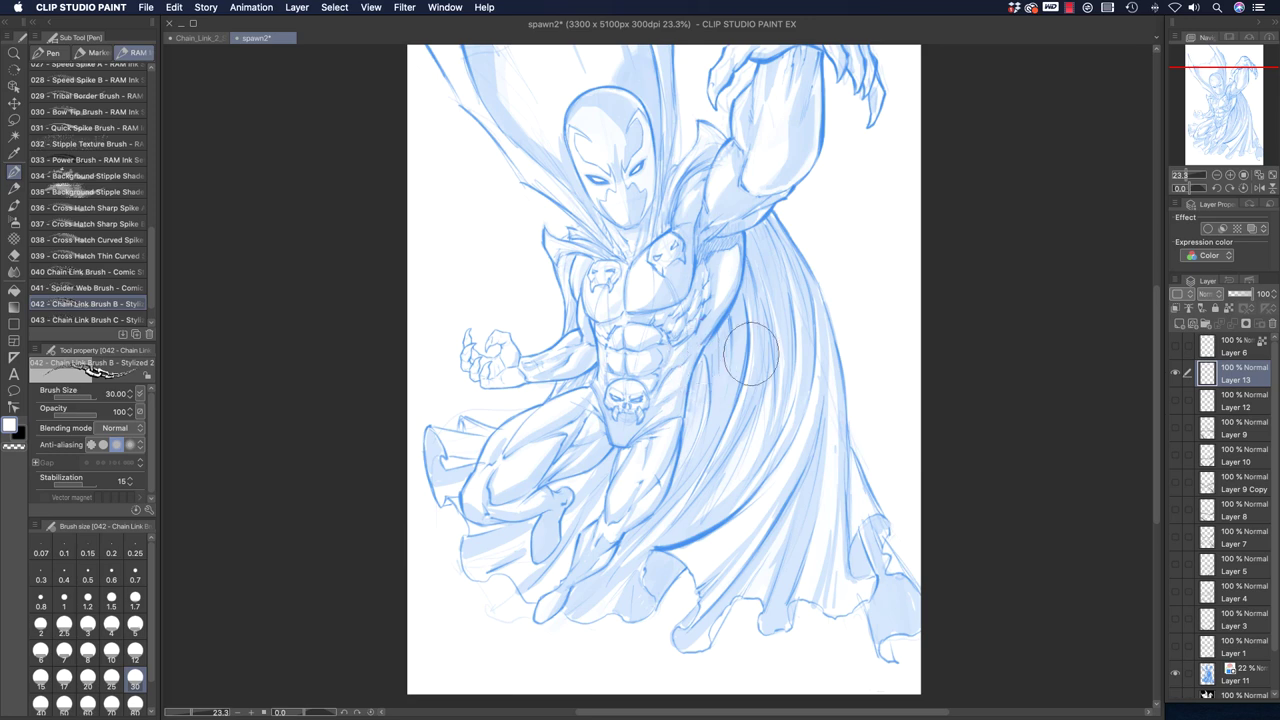
# - On Layer 13, draw a chain with Chain Link Brush B from the chest skull ornament across the cape to the page's right edge
pyautogui.moveTo(632, 360)
pyautogui.mouseDown()
pyautogui.moveTo(746, 409)
pyautogui.moveTo(935, 575)
pyautogui.mouseUp()
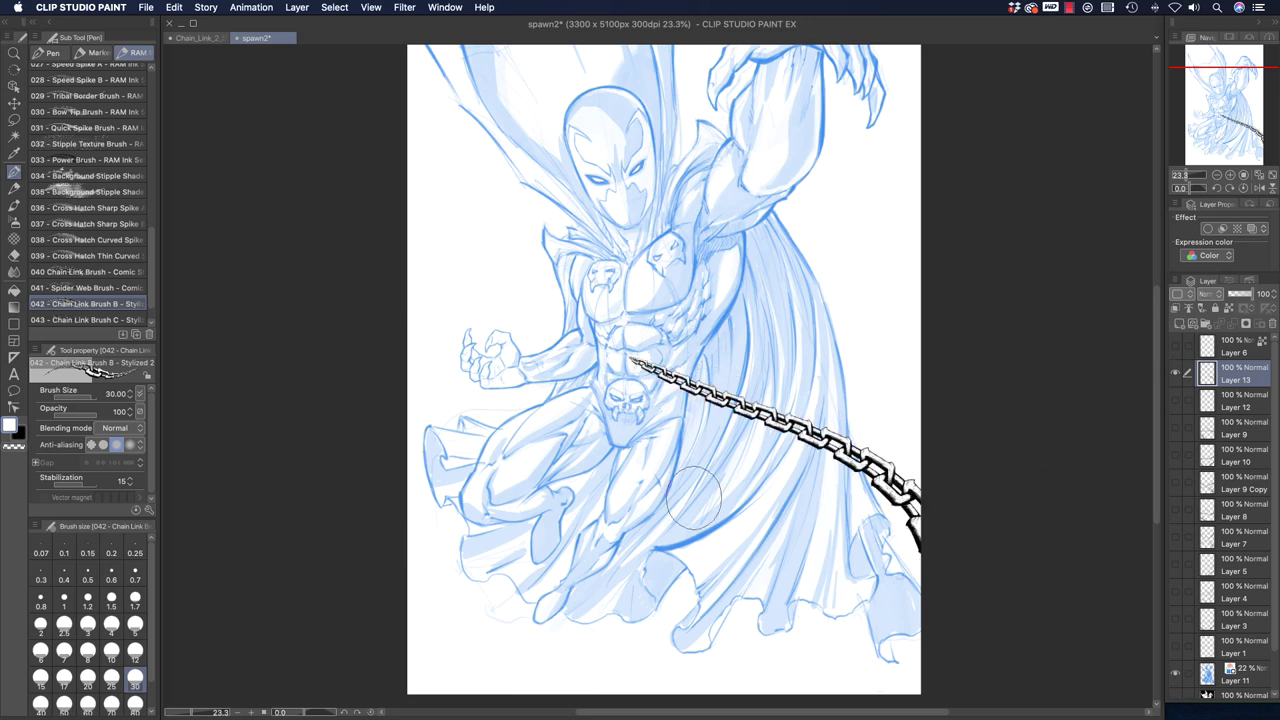
pyautogui.press('super+z')
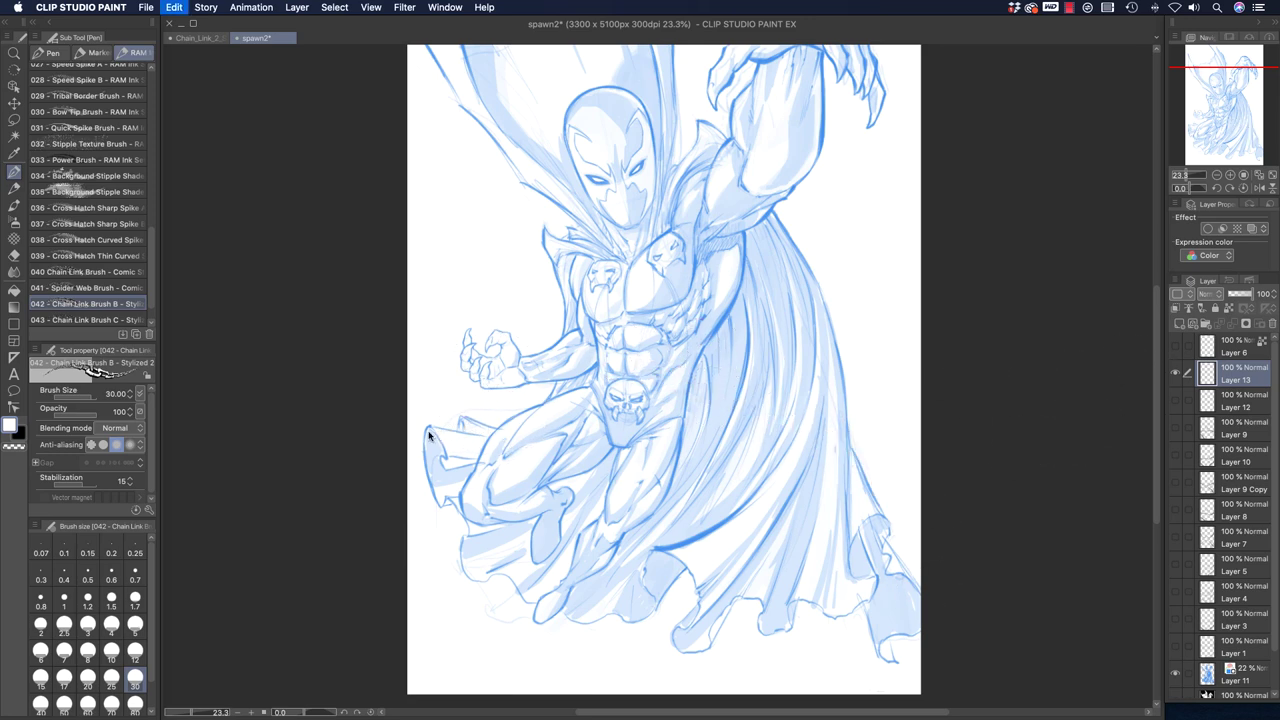
pyautogui.moveTo(672, 268)
pyautogui.mouseDown()
pyautogui.moveTo(884, 319)
pyautogui.moveTo(960, 458)
pyautogui.mouseUp()
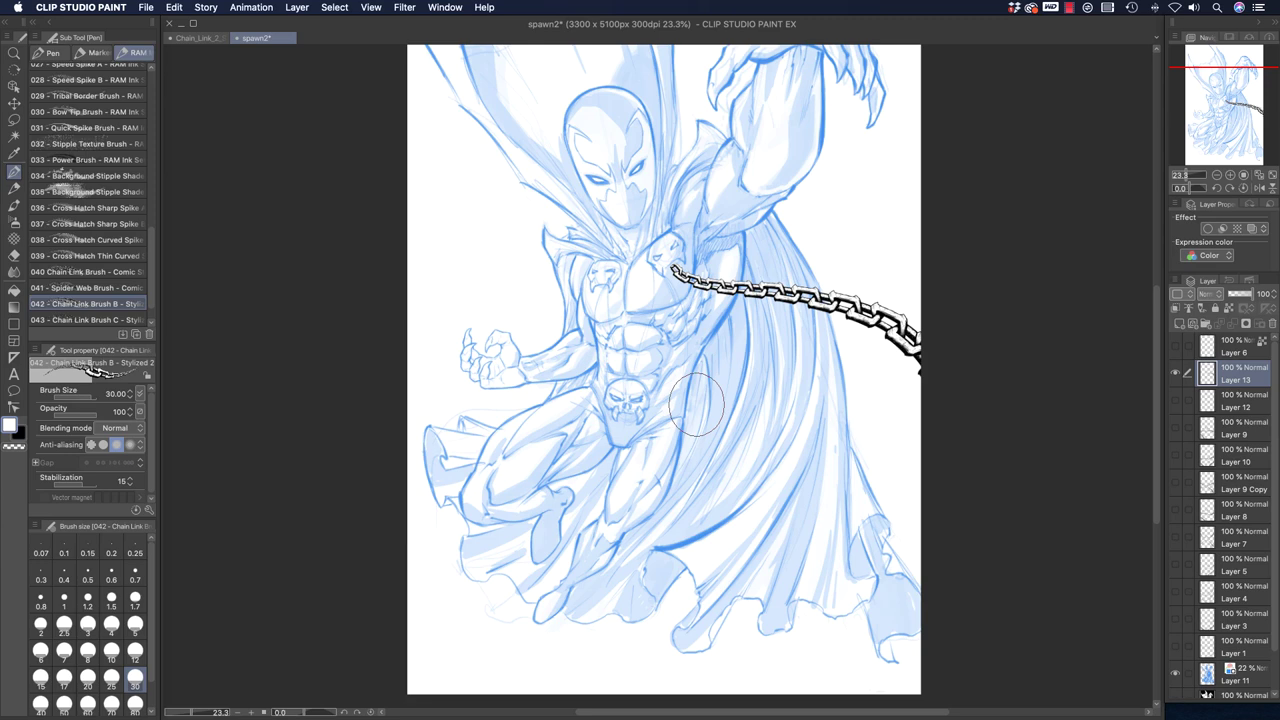
# - Turn the Layer color effect on for Layer 13 and switch it back off
pyautogui.click(14, 54)
pyautogui.moveTo(827, 321); pyautogui.dragTo(876, 341)
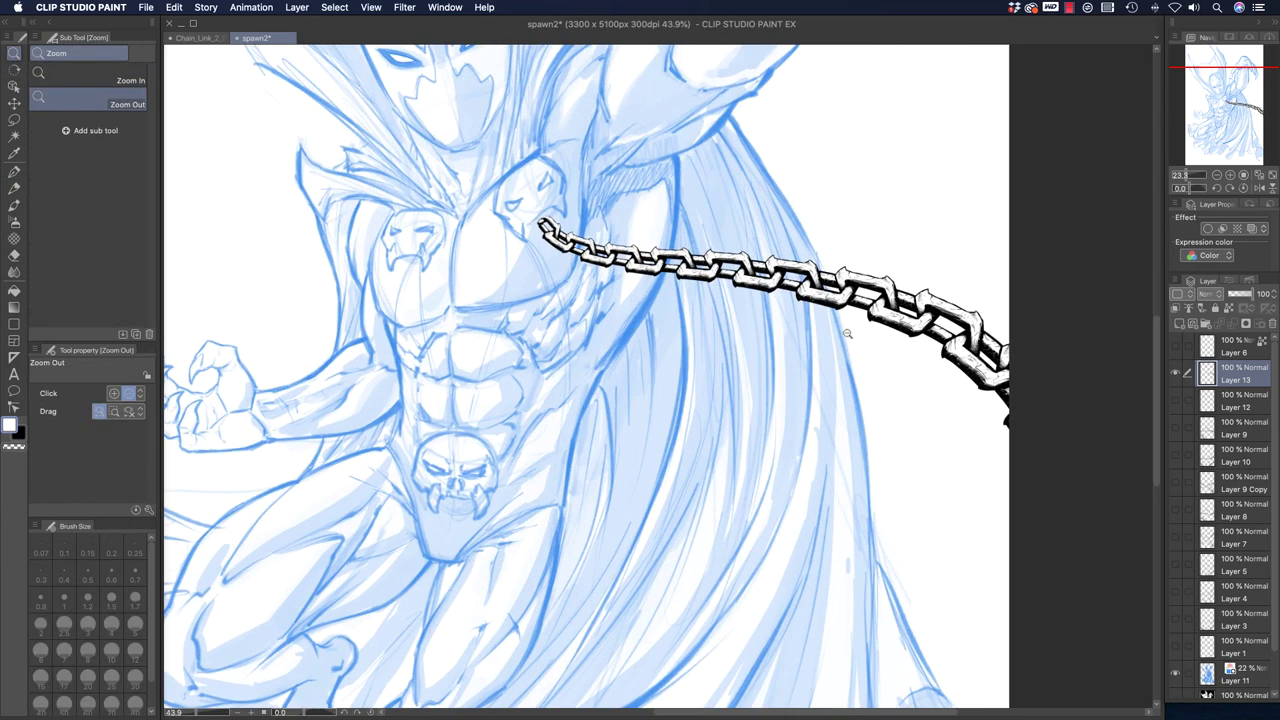
pyautogui.click(1251, 229)
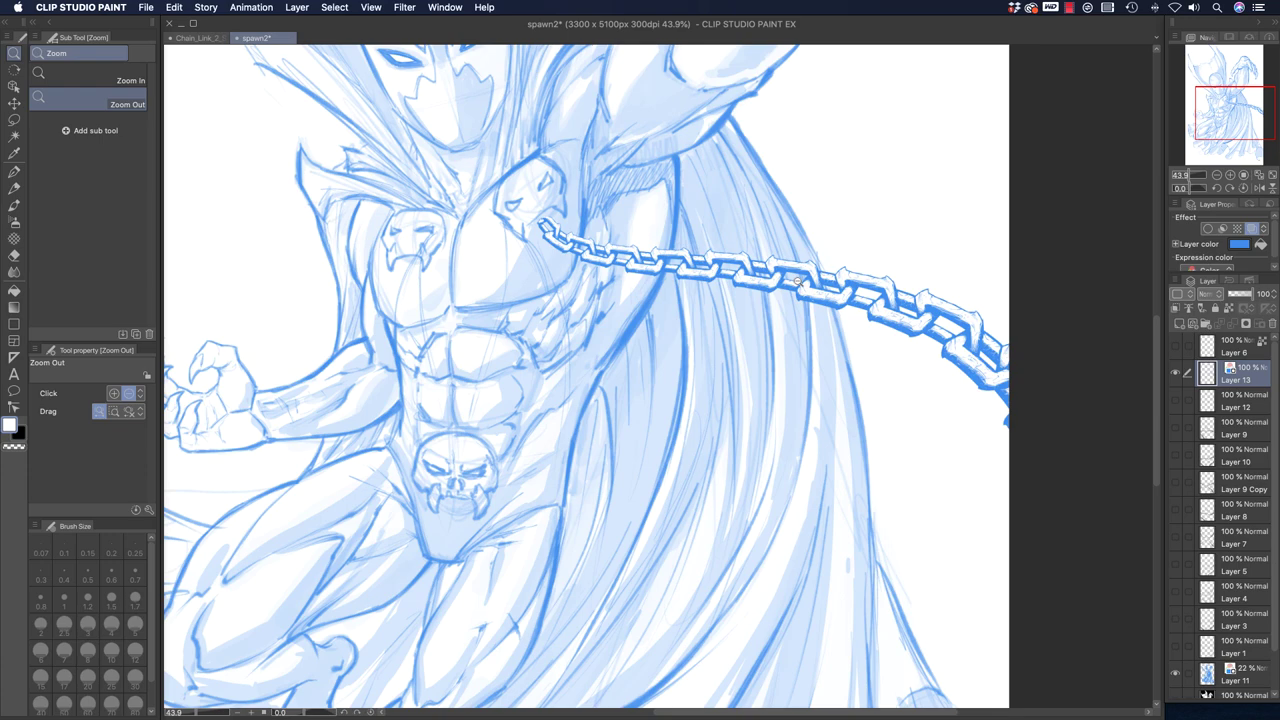
pyautogui.click(1252, 229)
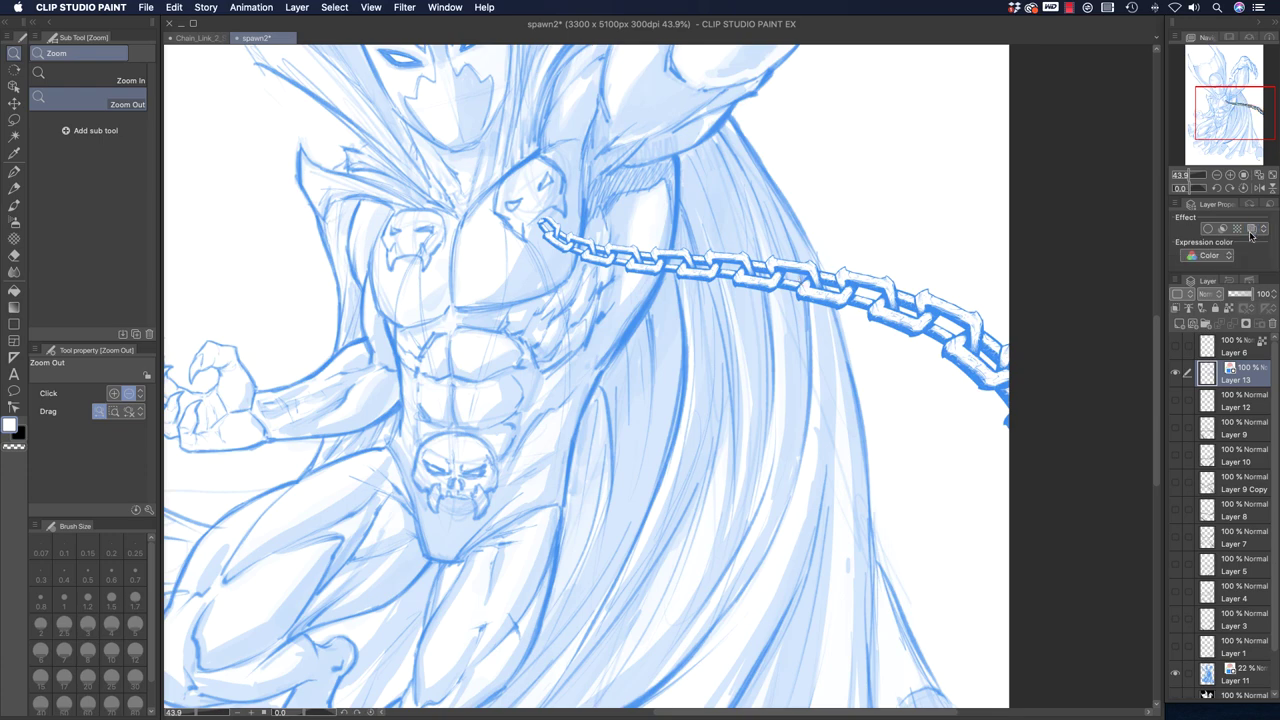
# - Examine the link shapes and texture of the chain over the cape up close, and view it against the whole figure
pyautogui.moveTo(846, 292); pyautogui.dragTo(882, 310)
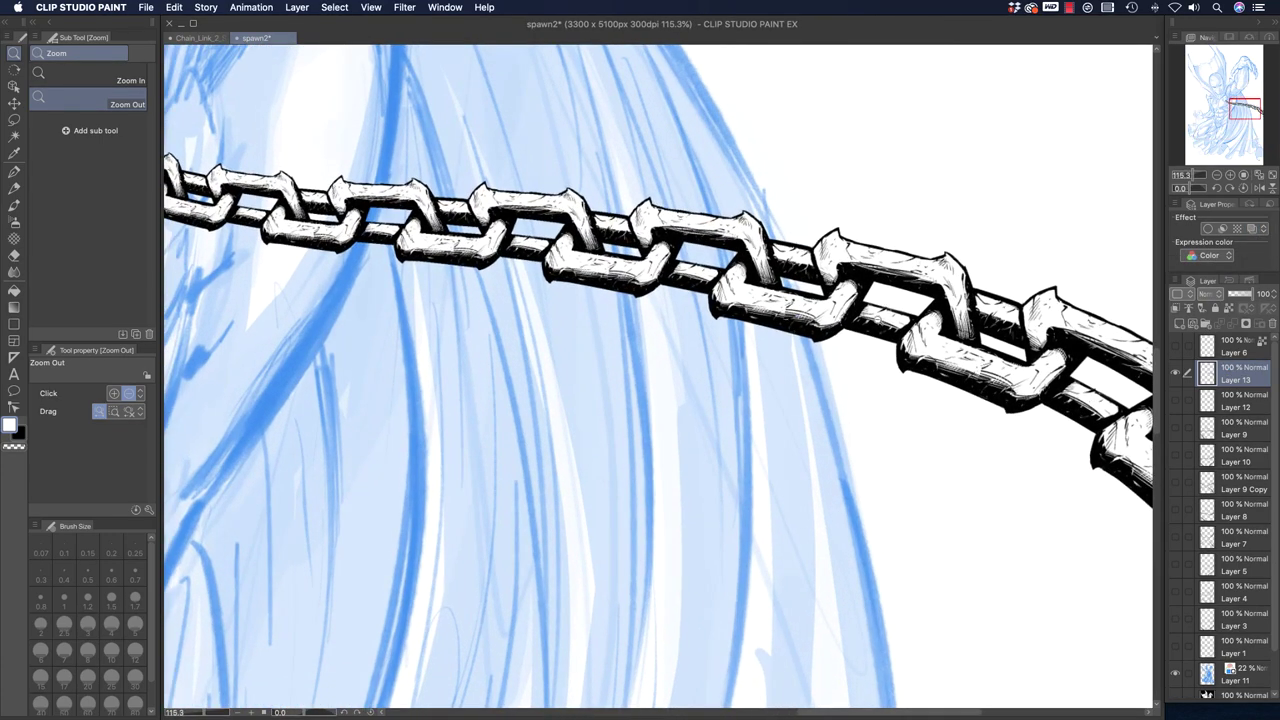
pyautogui.scroll(-3, 858, 346)
pyautogui.scroll(-3, 687, 400)
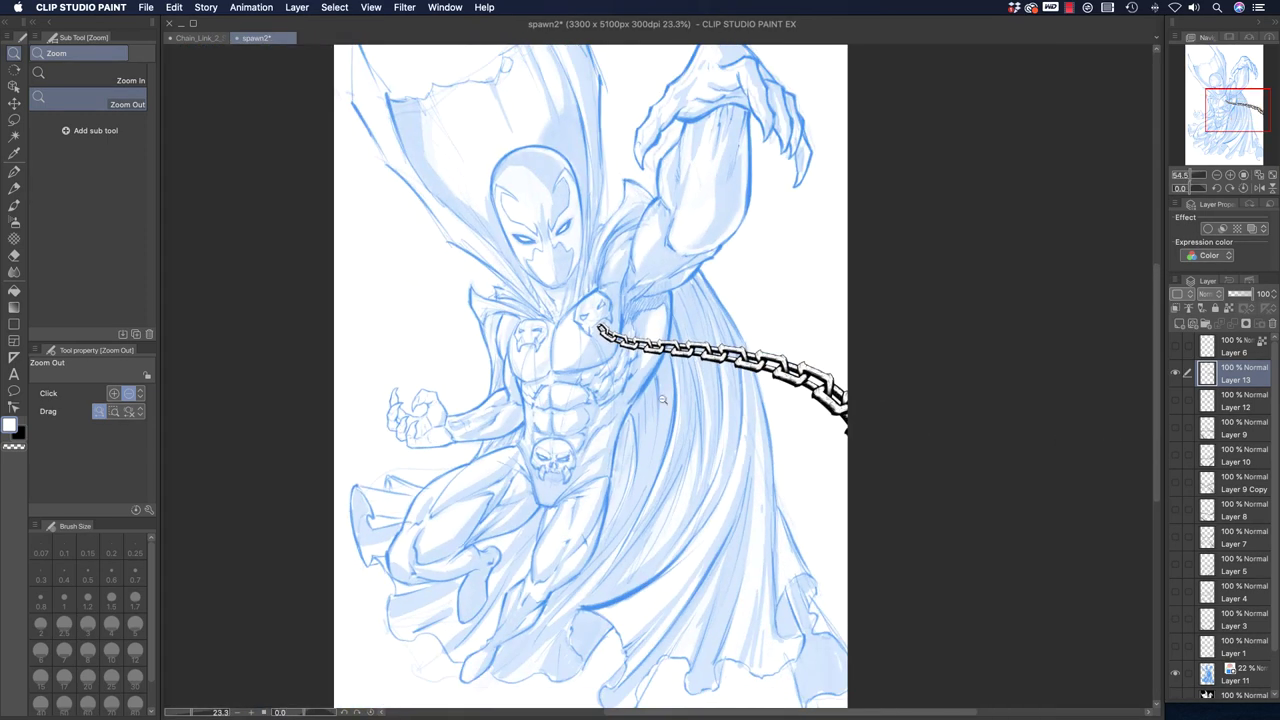
pyautogui.hscroll(-3, 601, 430)
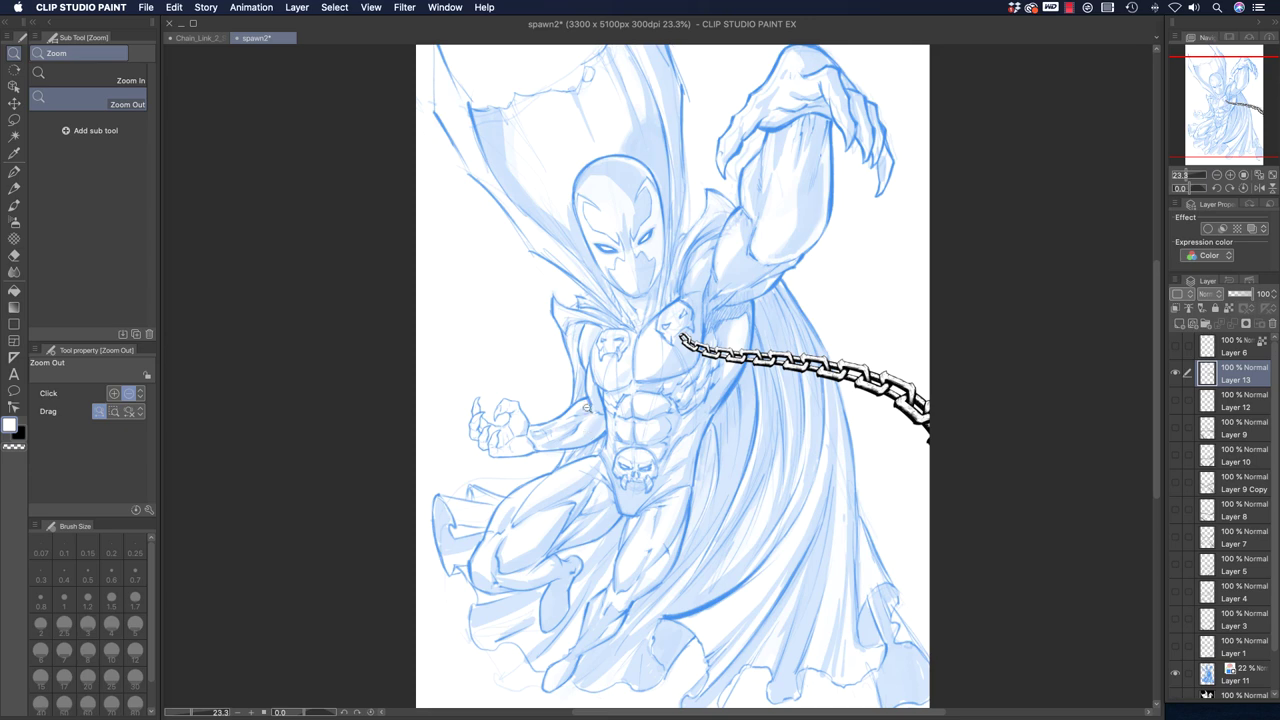
pyautogui.moveTo(817, 376); pyautogui.dragTo(830, 400)
pyautogui.scroll(-2, 790, 403)
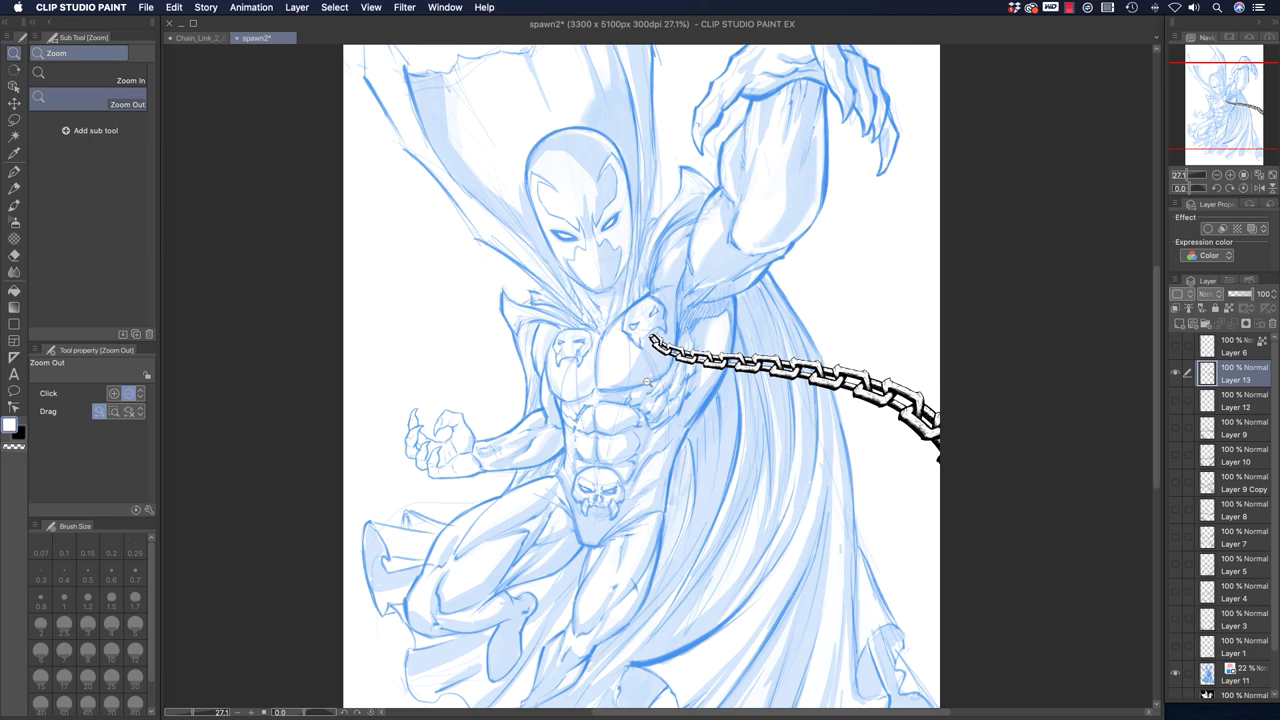
pyautogui.scroll(-1, 647, 381)
# - Try chain strokes with Chain Link Brush B from the chest outward and from the abdomen across the cape, and undo them
pyautogui.click(14, 171)
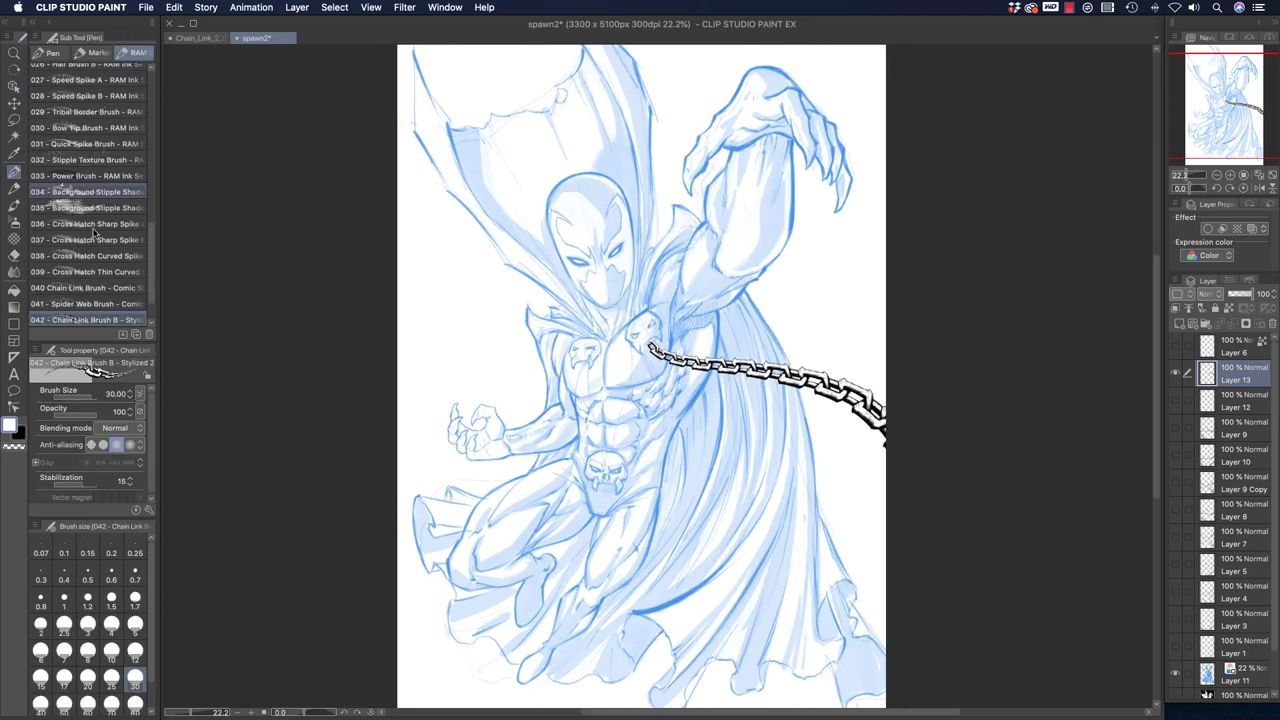
pyautogui.moveTo(577, 362)
pyautogui.mouseDown()
pyautogui.moveTo(394, 363)
pyautogui.moveTo(288, 414)
pyautogui.mouseUp()
pyautogui.press('super+z')
pyautogui.moveTo(570, 393)
pyautogui.mouseDown()
pyautogui.moveTo(657, 475)
pyautogui.moveTo(782, 508)
pyautogui.moveTo(890, 608)
pyautogui.mouseUp()
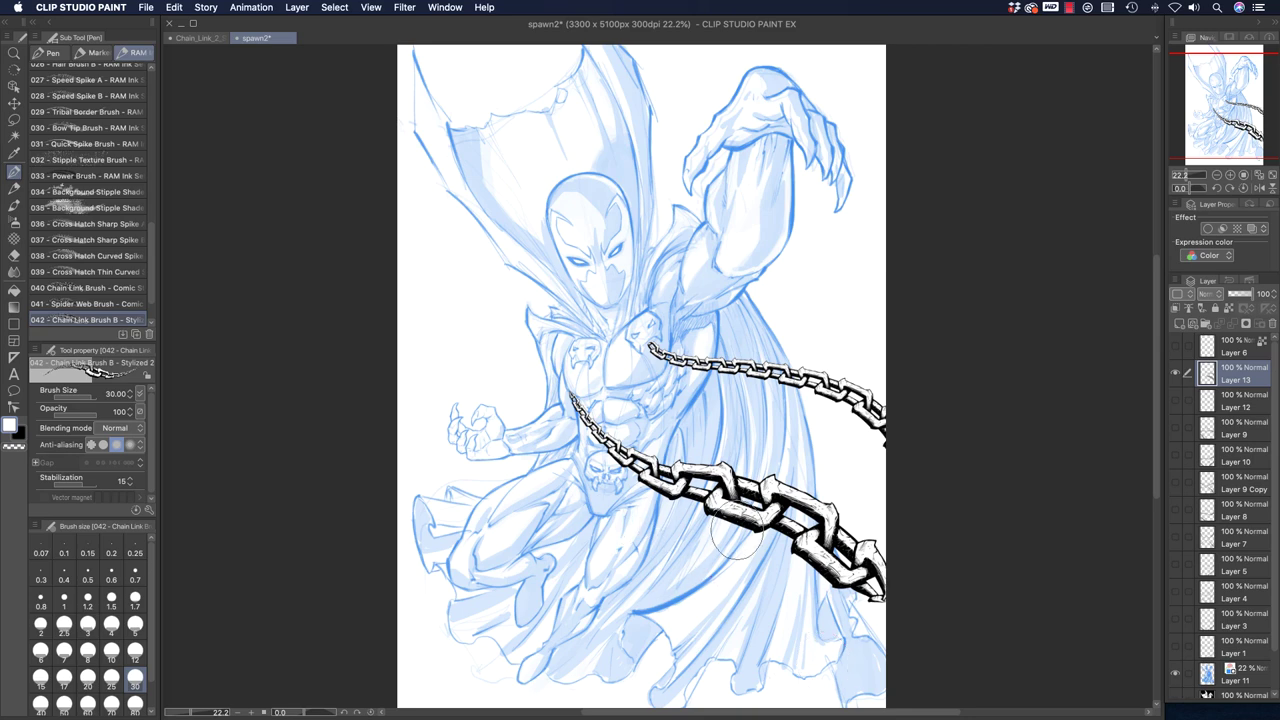
pyautogui.press('super+z')
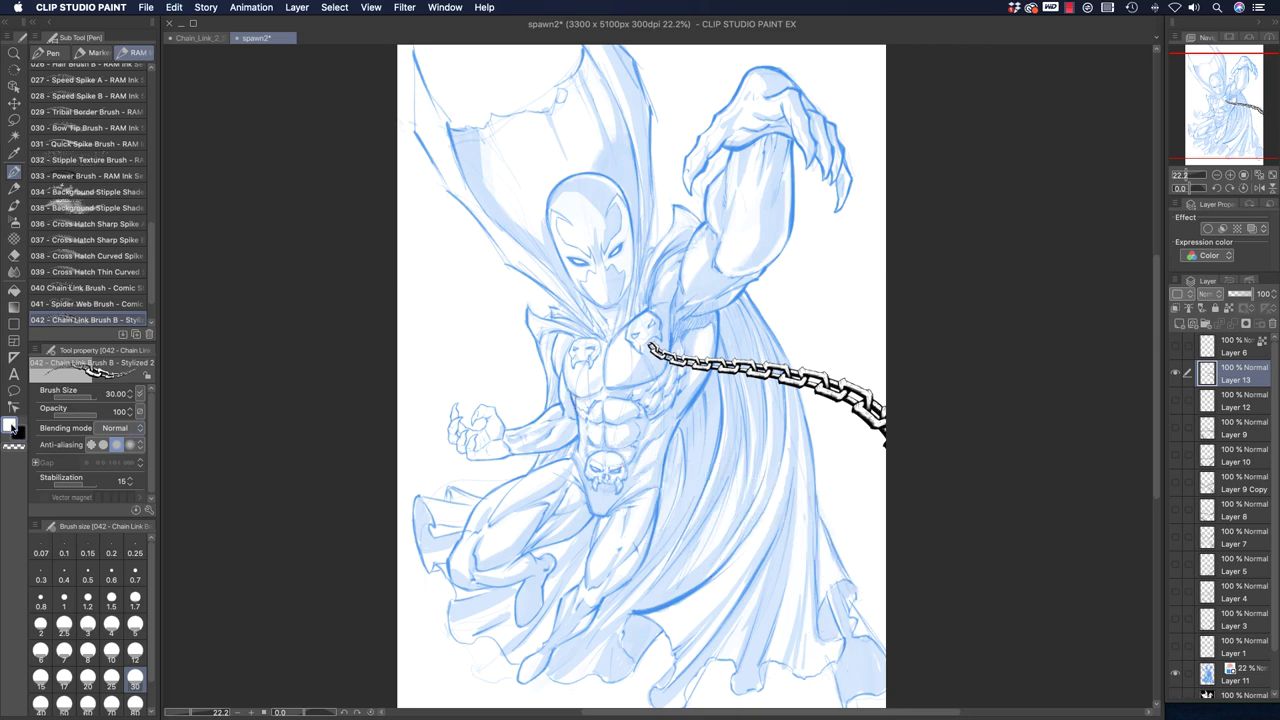
# - Set the main color to black and the sub color to white, try an inverted chain across the legs, and undo the stroke
pyautogui.click(11, 428)
pyautogui.click(325, 368)
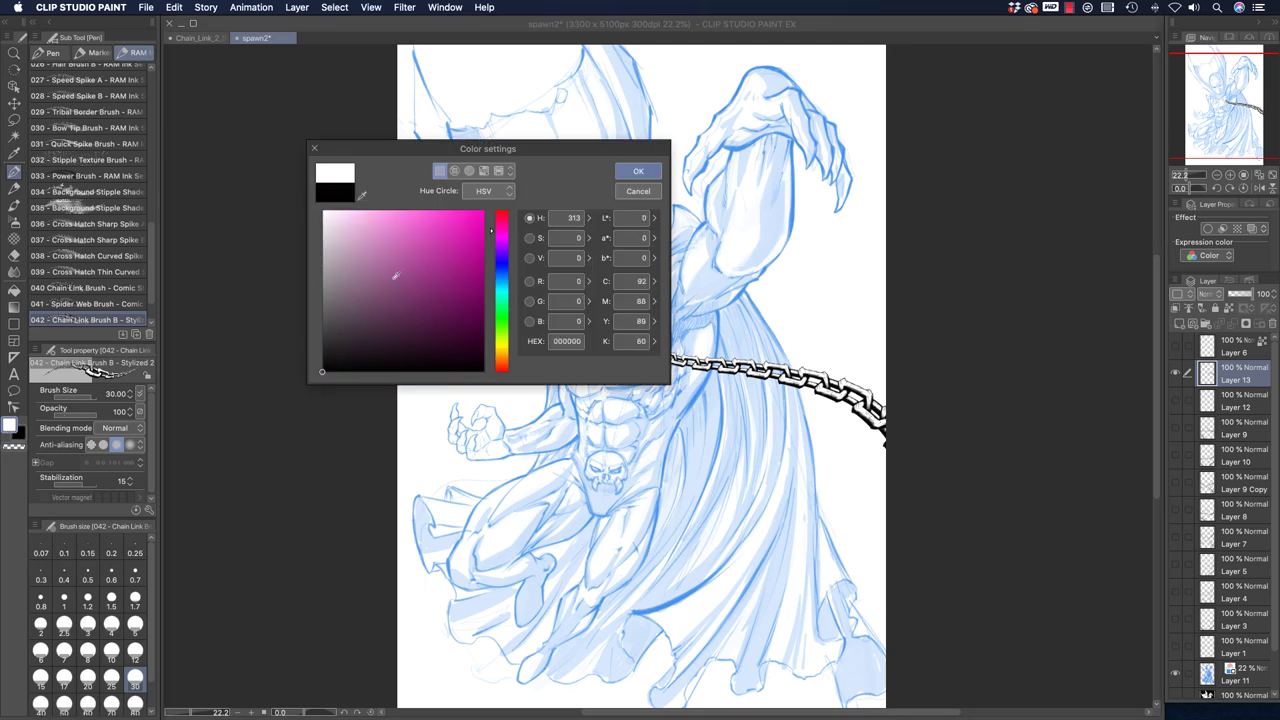
pyautogui.click(638, 171)
pyautogui.click(17, 438)
pyautogui.click(326, 206)
pyautogui.click(638, 171)
pyautogui.moveTo(432, 364); pyautogui.dragTo(662, 578)
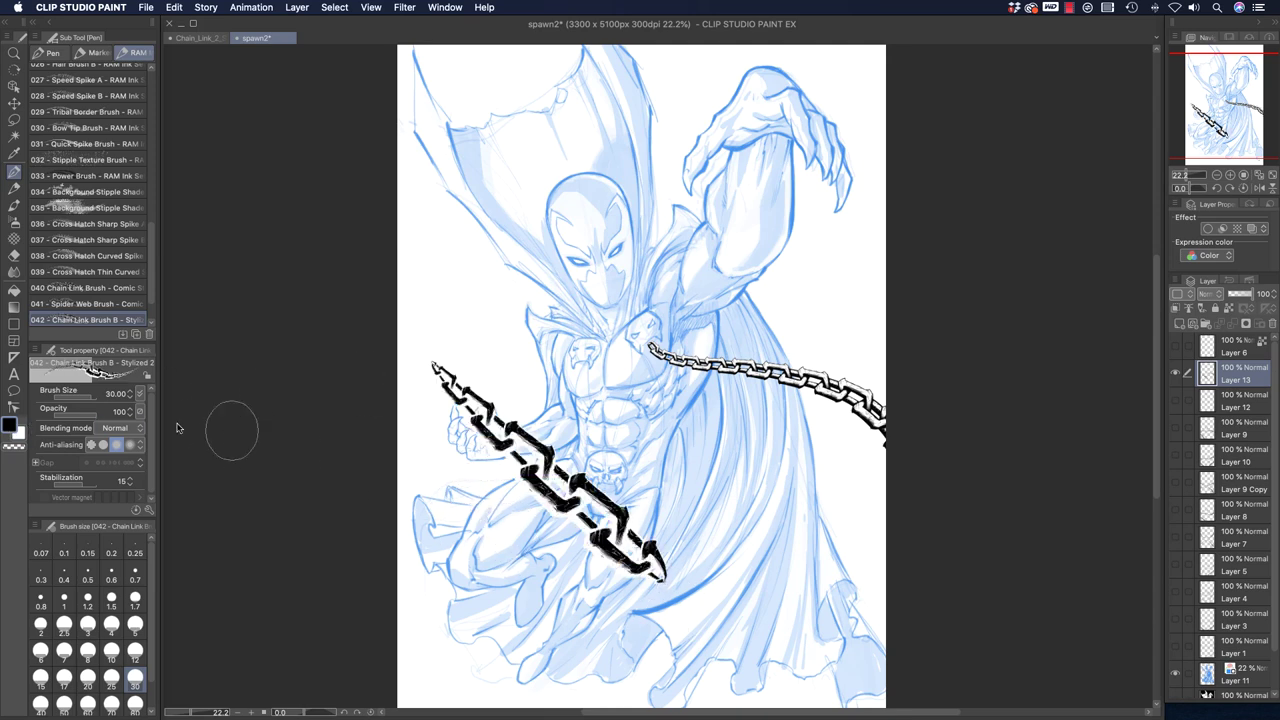
pyautogui.press('super+z')
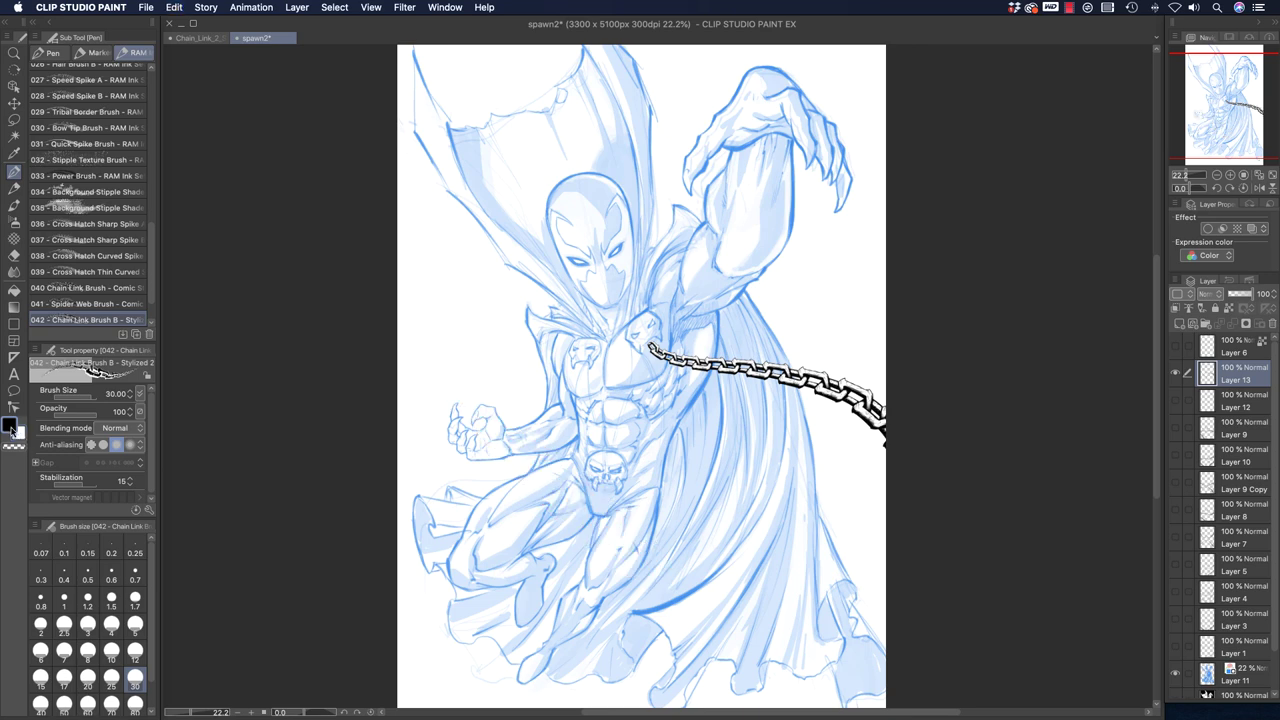
# - Set the main color back to white and the sub color back to black
pyautogui.click(10, 427)
pyautogui.moveTo(351, 260); pyautogui.dragTo(323, 211)
pyautogui.click(637, 171)
pyautogui.click(19, 432)
pyautogui.moveTo(374, 340); pyautogui.dragTo(266, 392)
pyautogui.click(637, 171)
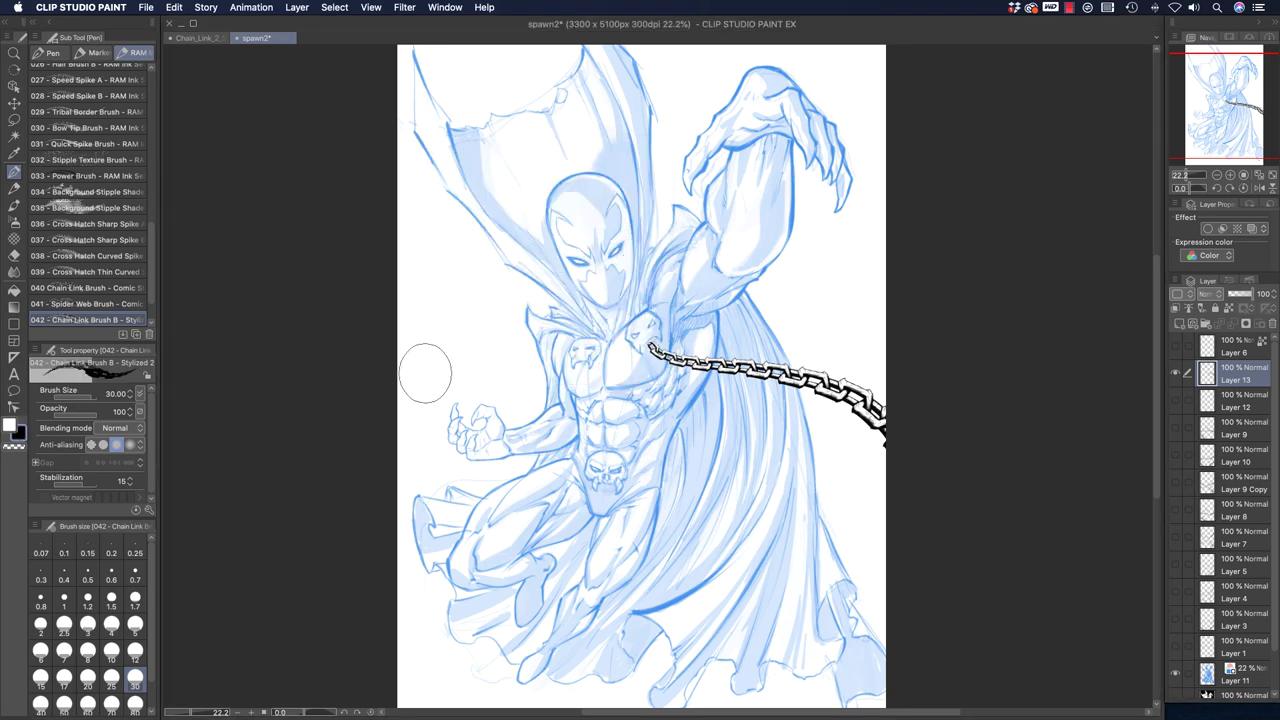
# - Try solid black chain strokes with the sub color active, across the figure and along the page's lower edge, and undo them
pyautogui.moveTo(430, 380); pyautogui.dragTo(716, 598)
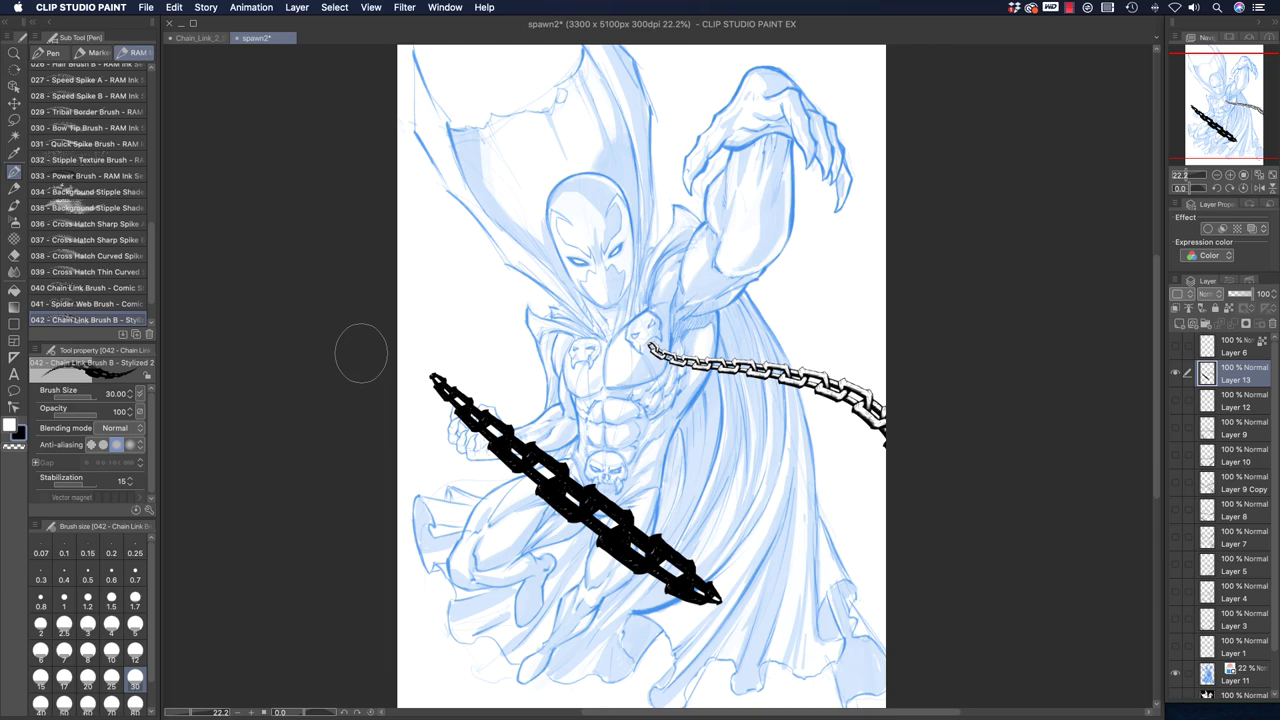
pyautogui.press('super+z')
pyautogui.moveTo(540, 388)
pyautogui.mouseDown()
pyautogui.moveTo(489, 382)
pyautogui.moveTo(444, 313)
pyautogui.moveTo(321, 275)
pyautogui.mouseUp()
pyautogui.press('super+z')
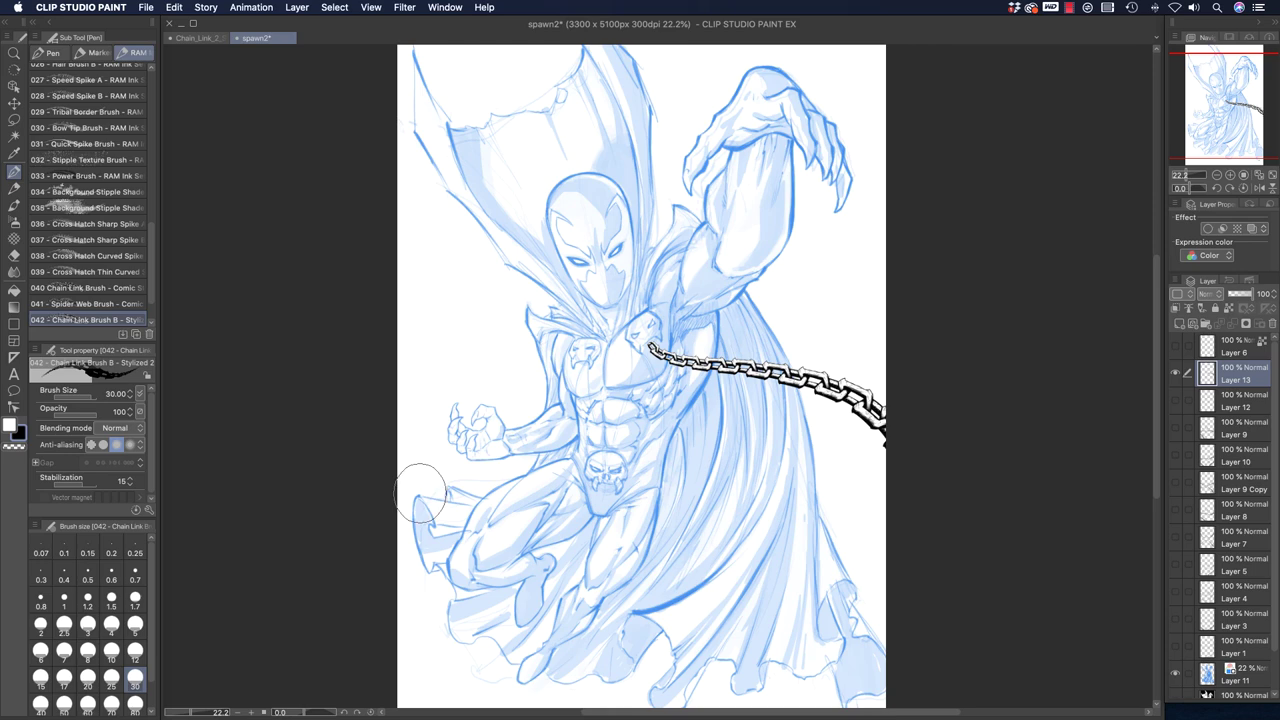
pyautogui.scroll(-5, 380, 500)
pyautogui.moveTo(322, 475); pyautogui.dragTo(647, 643)
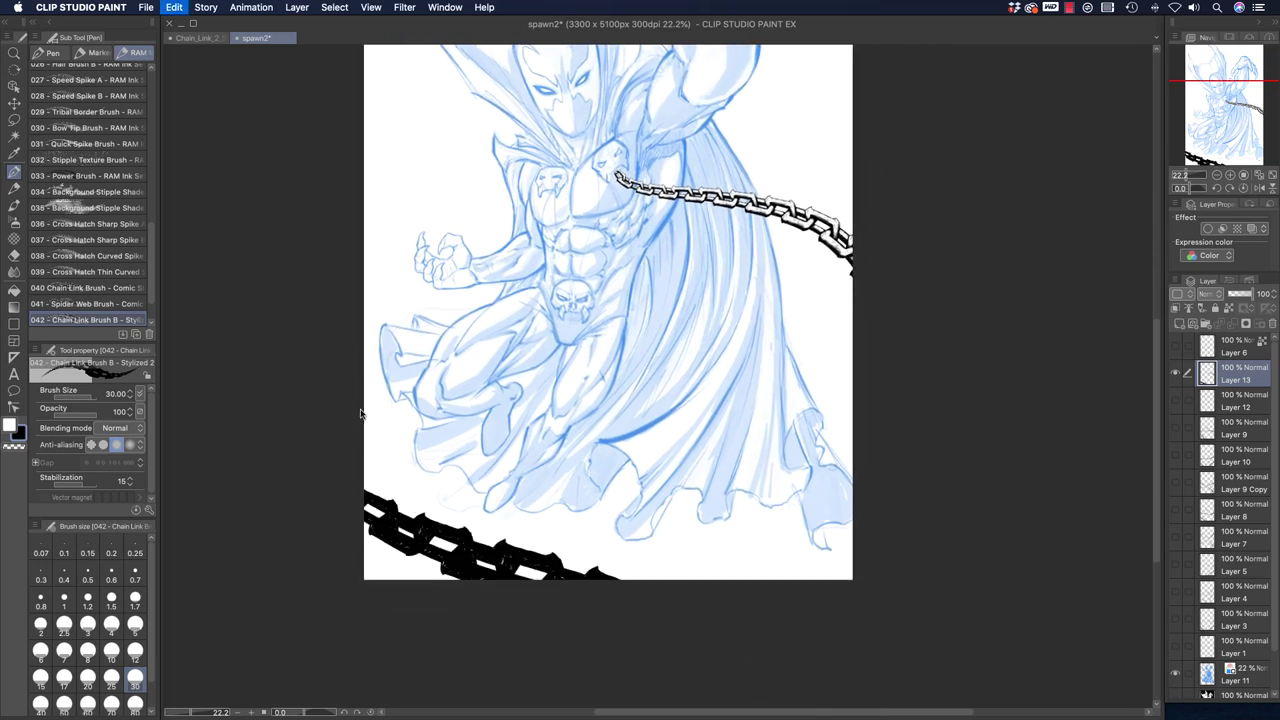
pyautogui.press('super+z')
pyautogui.scroll(4, 331, 423)
pyautogui.hscroll(-1, 331, 423)
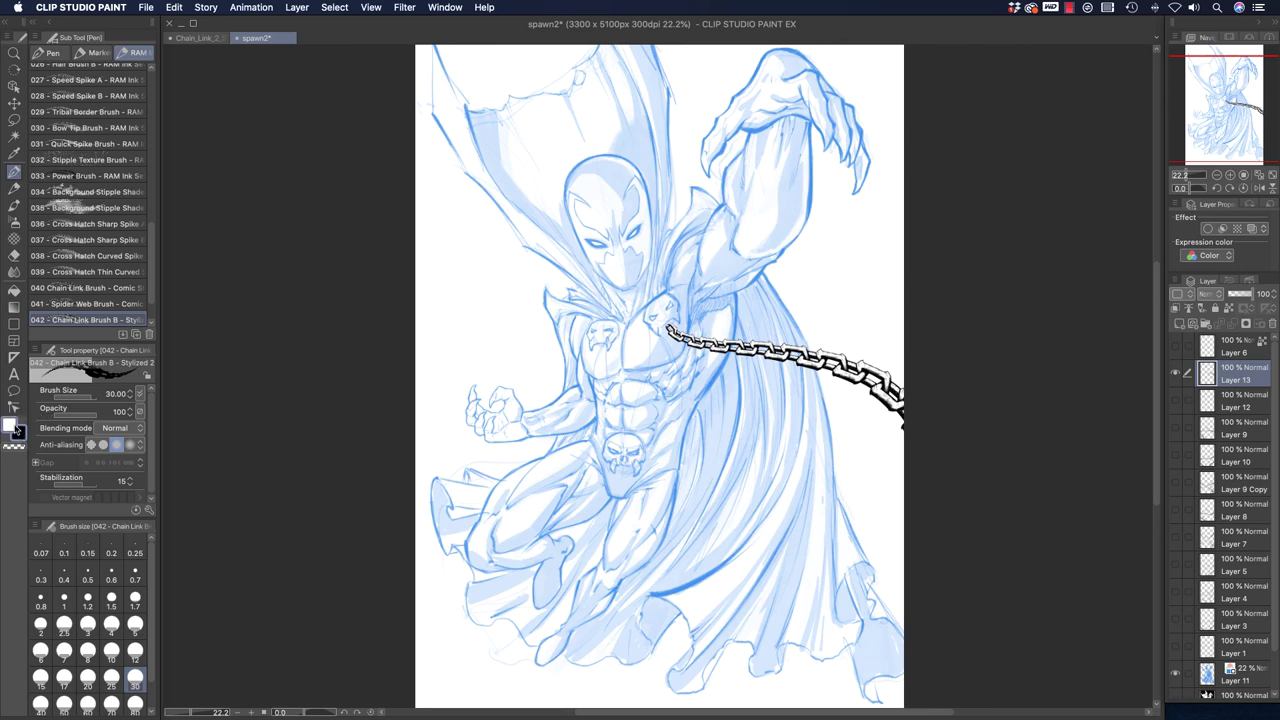
# - Set the main color to magenta FF01C7 and draw a chain from beside the clenched hand across the thighs to the page's right edge
pyautogui.click(13, 427)
pyautogui.click(19, 434)
pyautogui.click(13, 429)
pyautogui.doubleClick(10, 427)
pyautogui.click(462, 246)
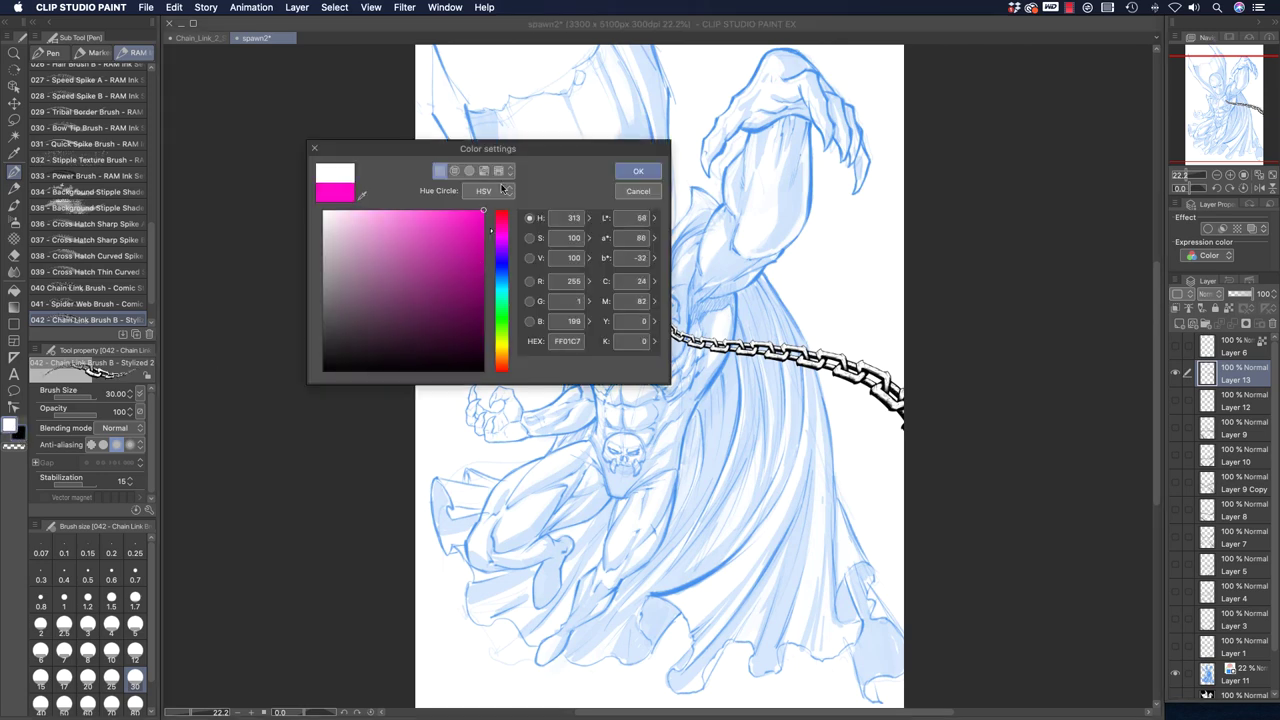
pyautogui.click(638, 171)
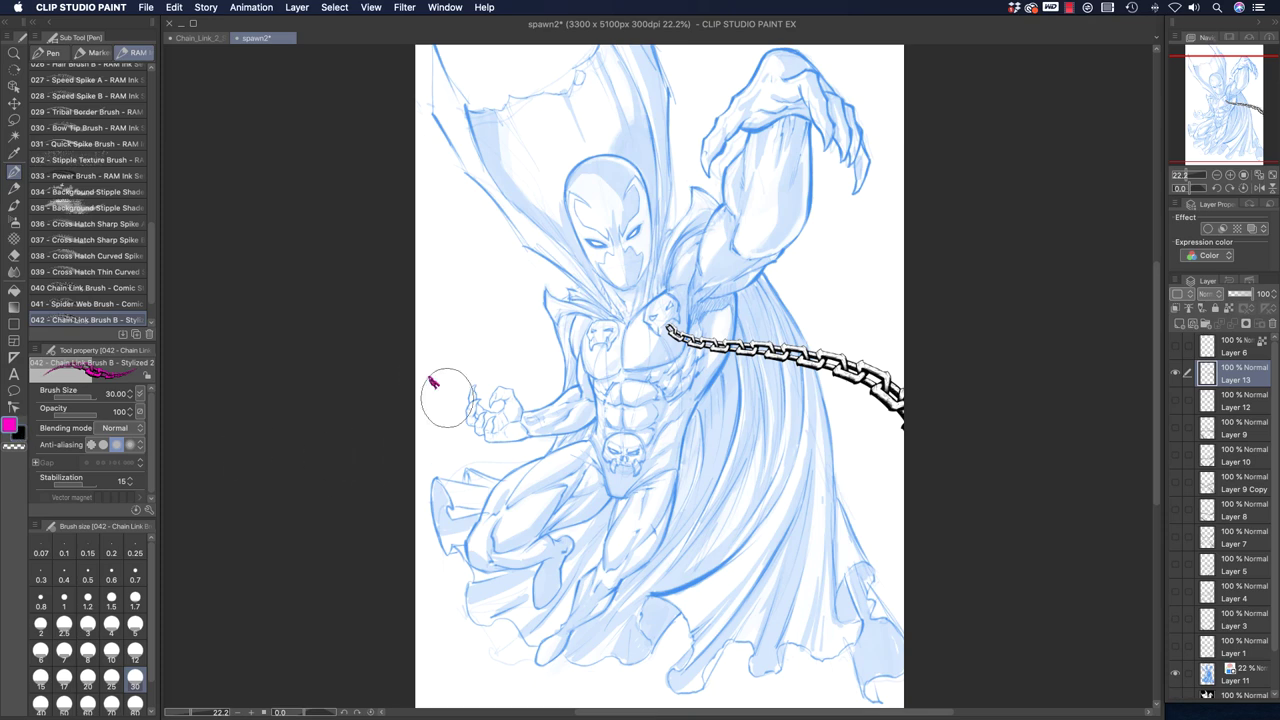
pyautogui.moveTo(429, 378)
pyautogui.mouseDown()
pyautogui.moveTo(614, 488)
pyautogui.moveTo(917, 606)
pyautogui.mouseUp()
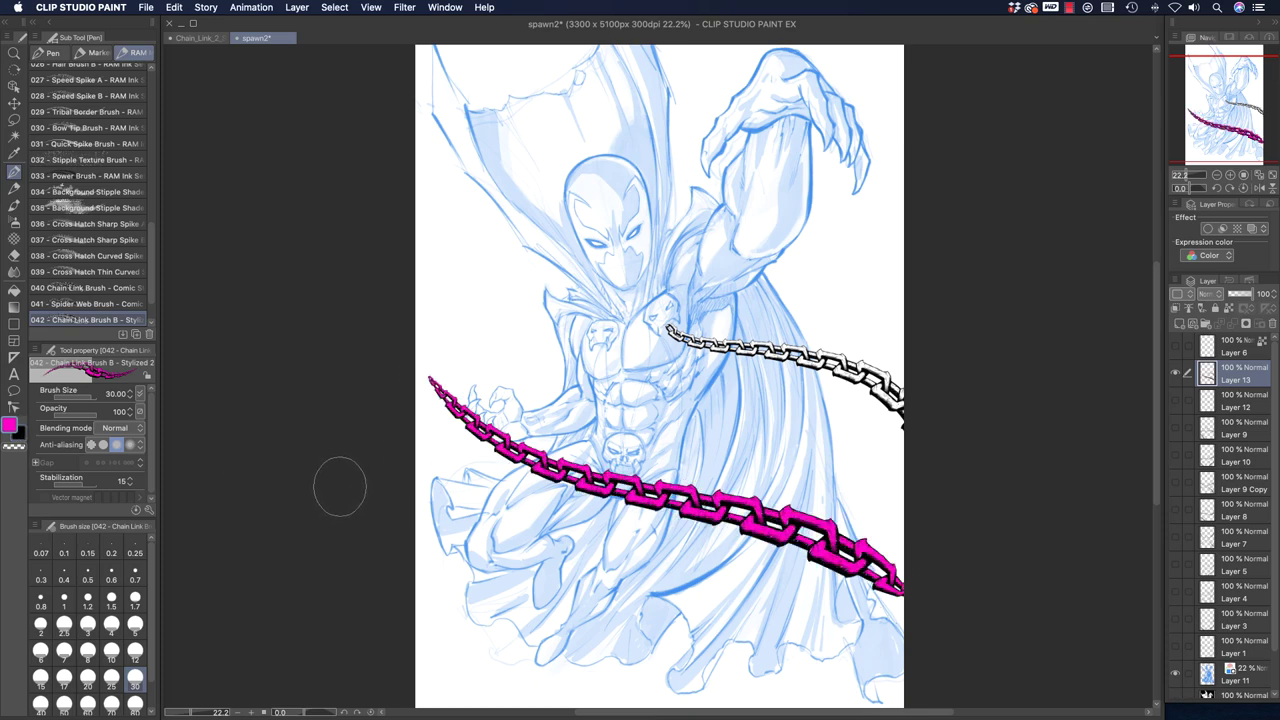
# - Try more overlapping magenta chains in crossing directions over the lower torso and legs, and undo all the magenta strokes
pyautogui.moveTo(426, 488); pyautogui.dragTo(986, 537)
pyautogui.moveTo(430, 370); pyautogui.dragTo(914, 565)
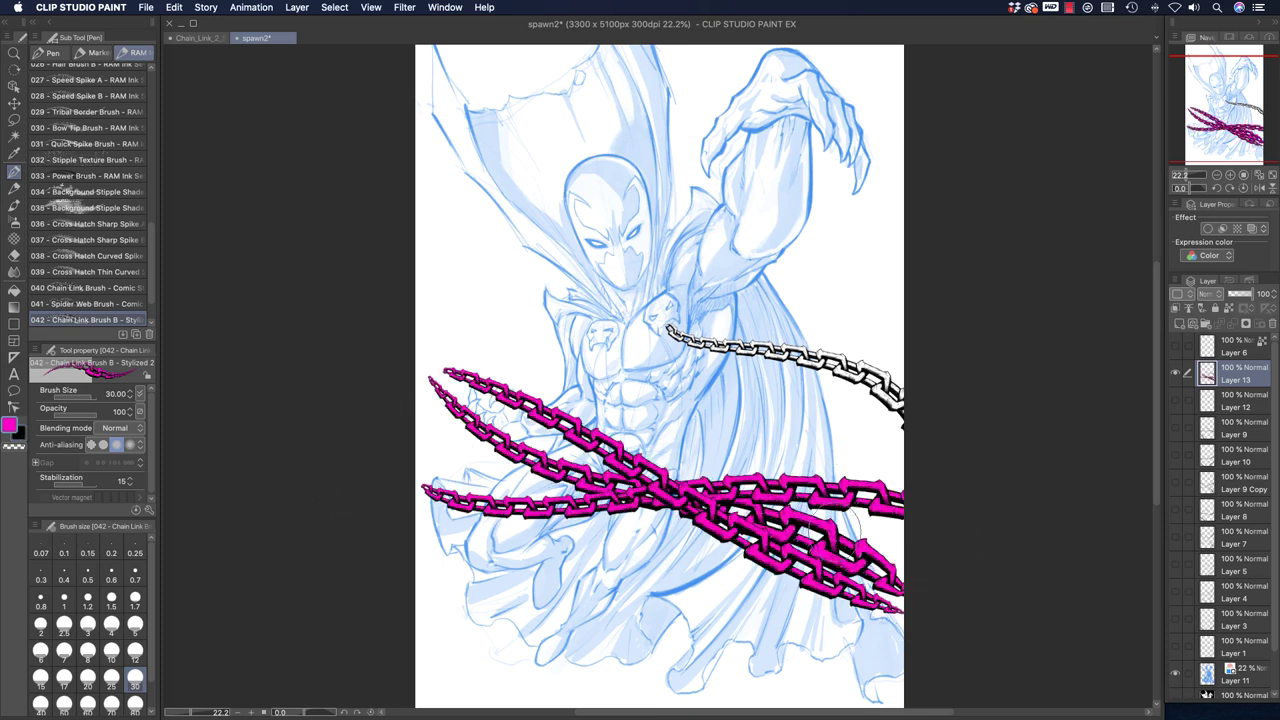
pyautogui.moveTo(490, 484)
pyautogui.mouseDown()
pyautogui.moveTo(943, 525)
pyautogui.moveTo(972, 546)
pyautogui.mouseUp()
pyautogui.moveTo(466, 355); pyautogui.dragTo(745, 505)
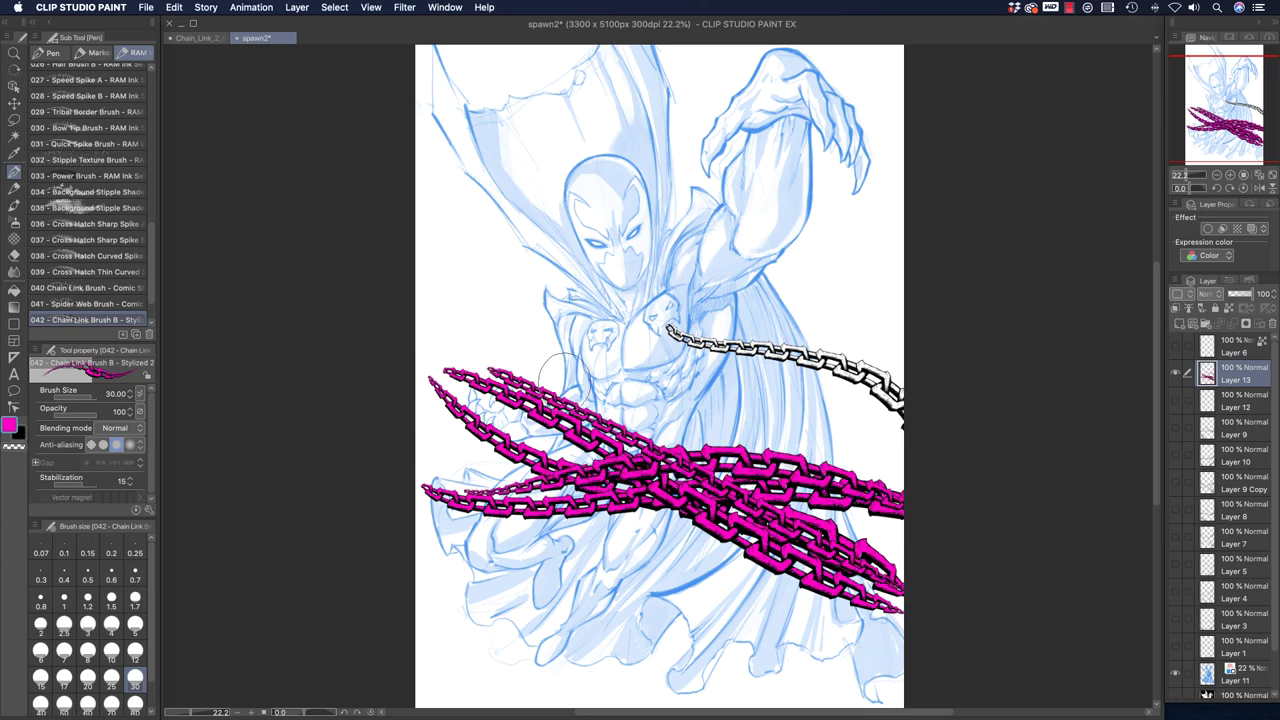
pyautogui.moveTo(543, 342); pyautogui.dragTo(795, 605)
pyautogui.moveTo(870, 468); pyautogui.dragTo(482, 543)
pyautogui.press('super+z')
pyautogui.press('super+z')
pyautogui.press('super+z')
pyautogui.press('super+z')
pyautogui.press('super+z')
pyautogui.press('super+z')
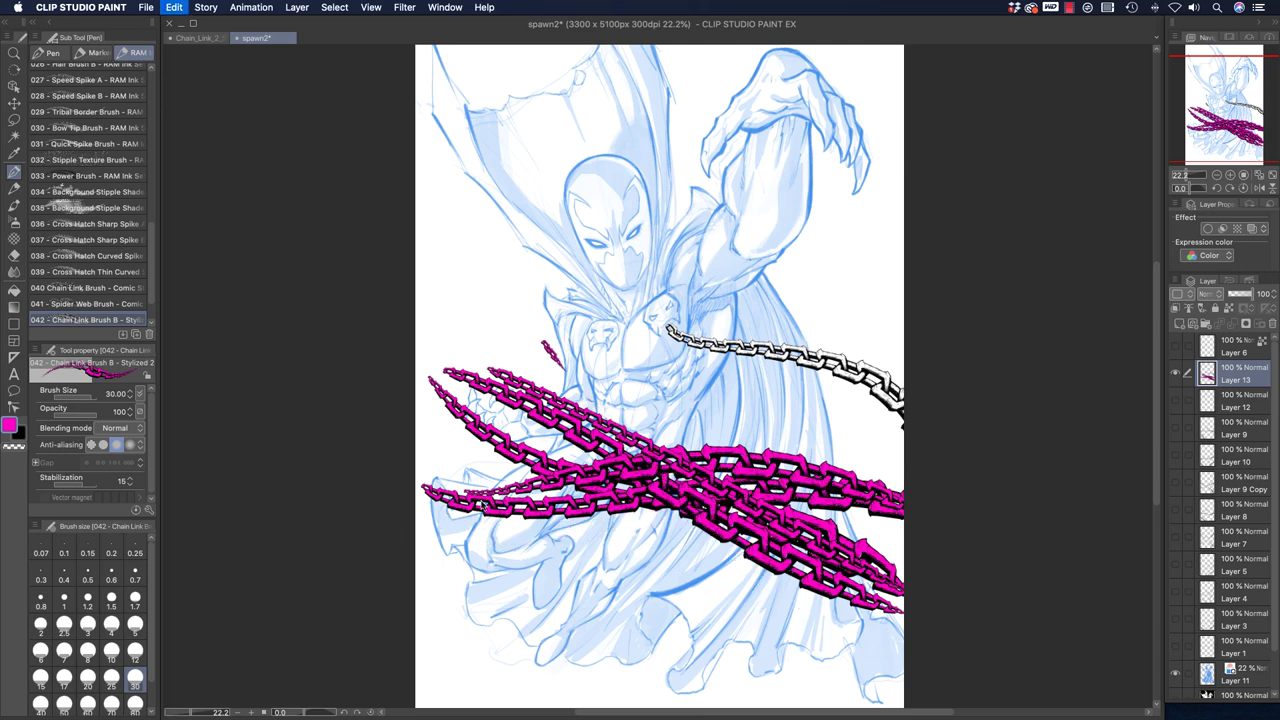
pyautogui.press('super+z')
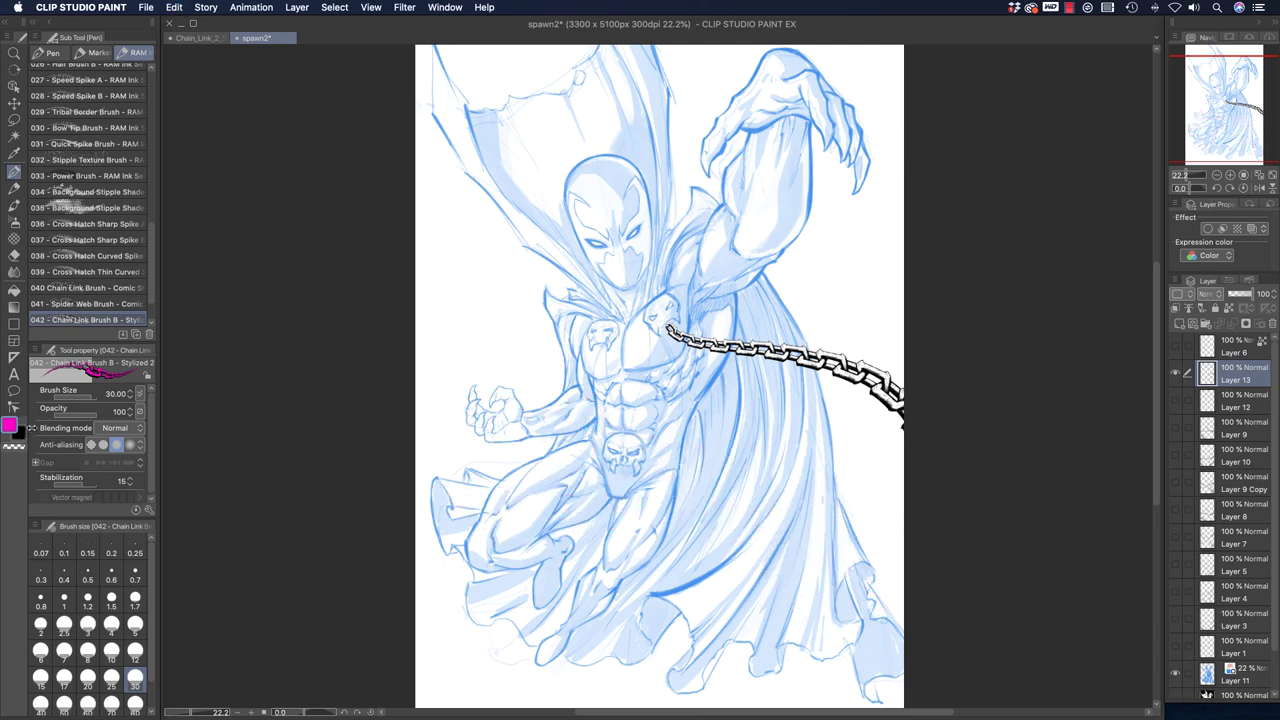
# - Set the main color back to white FFFFFF
pyautogui.doubleClick(9, 427)
pyautogui.moveTo(408, 243); pyautogui.dragTo(308, 191)
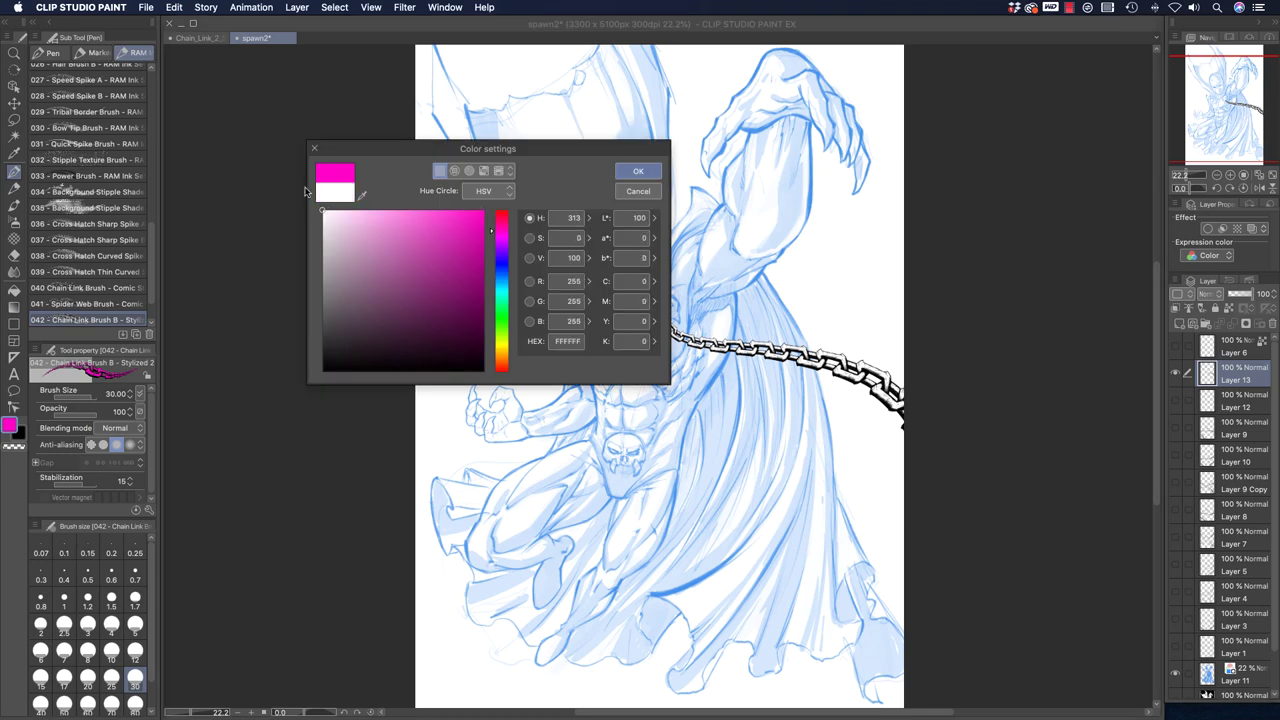
pyautogui.click(630, 172)
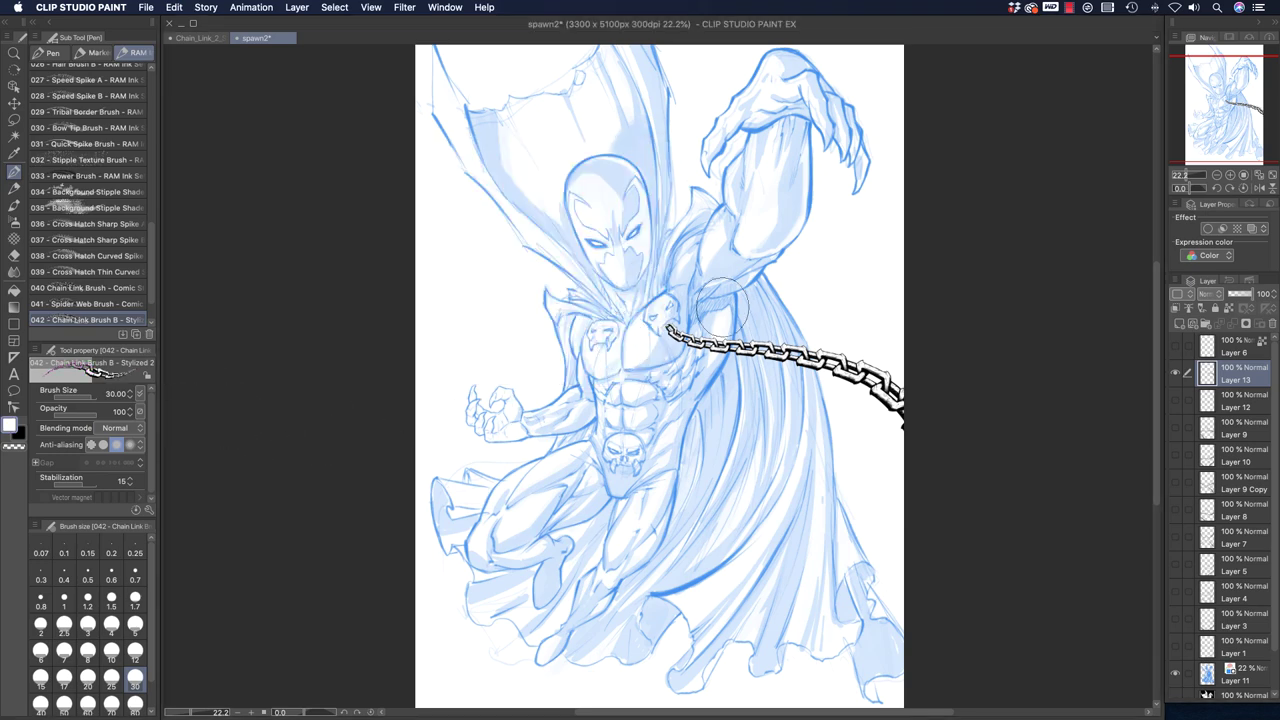
# - Try white chains from the chest to the page's right and left edges with Chain Link Brush B, and undo both
pyautogui.click(1176, 372)
pyautogui.click(1176, 372)
pyautogui.moveTo(632, 368)
pyautogui.mouseDown()
pyautogui.moveTo(738, 439)
pyautogui.moveTo(1019, 610)
pyautogui.mouseUp()
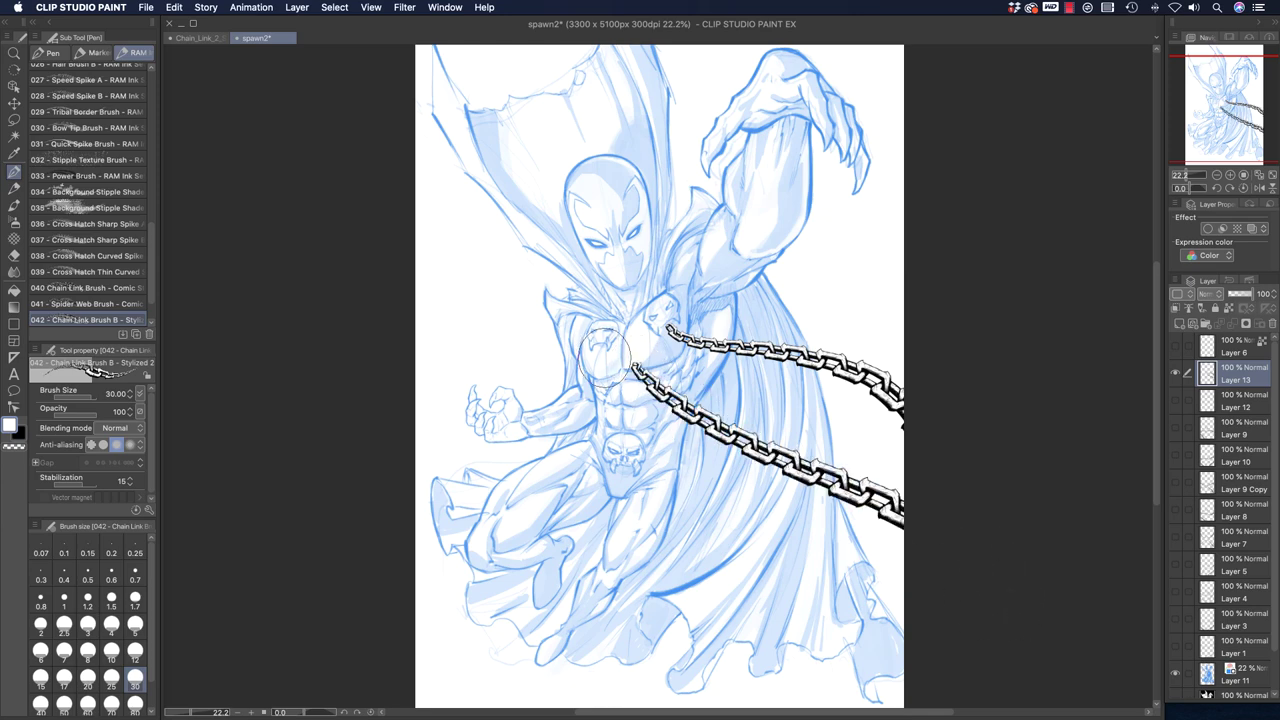
pyautogui.moveTo(605, 362)
pyautogui.mouseDown()
pyautogui.moveTo(577, 388)
pyautogui.moveTo(329, 451)
pyautogui.mouseUp()
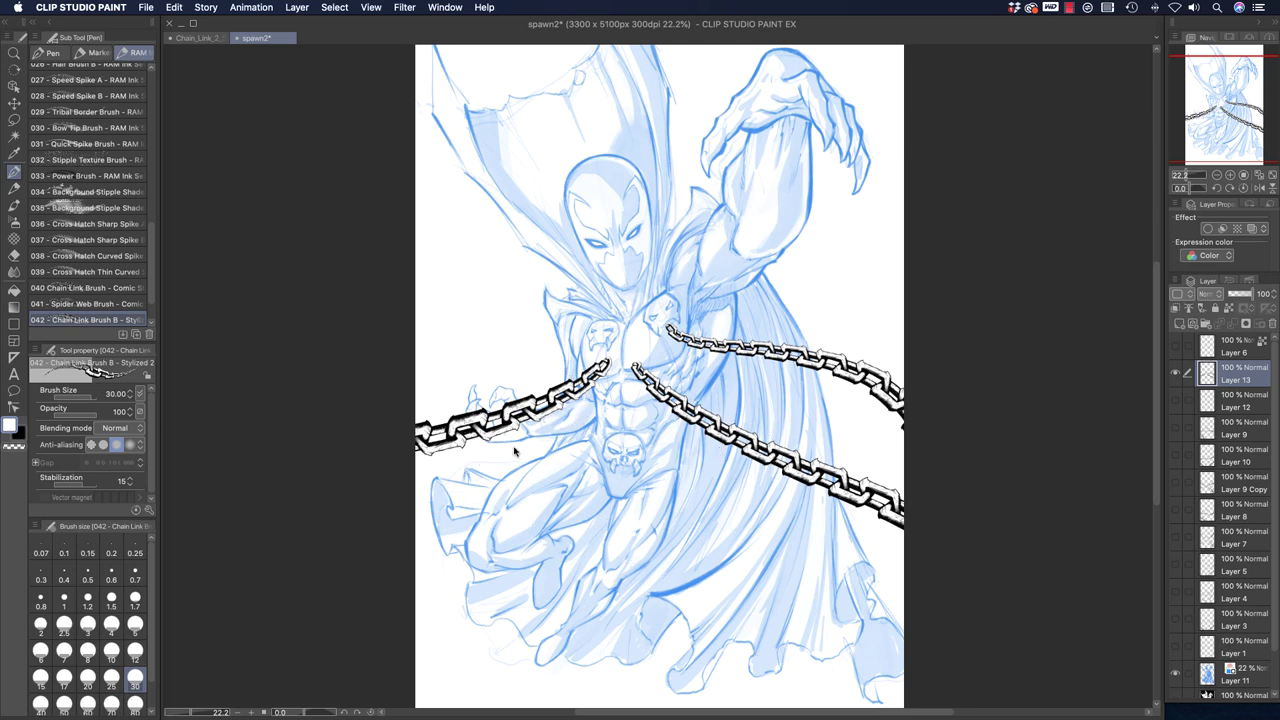
pyautogui.press('super+z')
pyautogui.press('super+z')
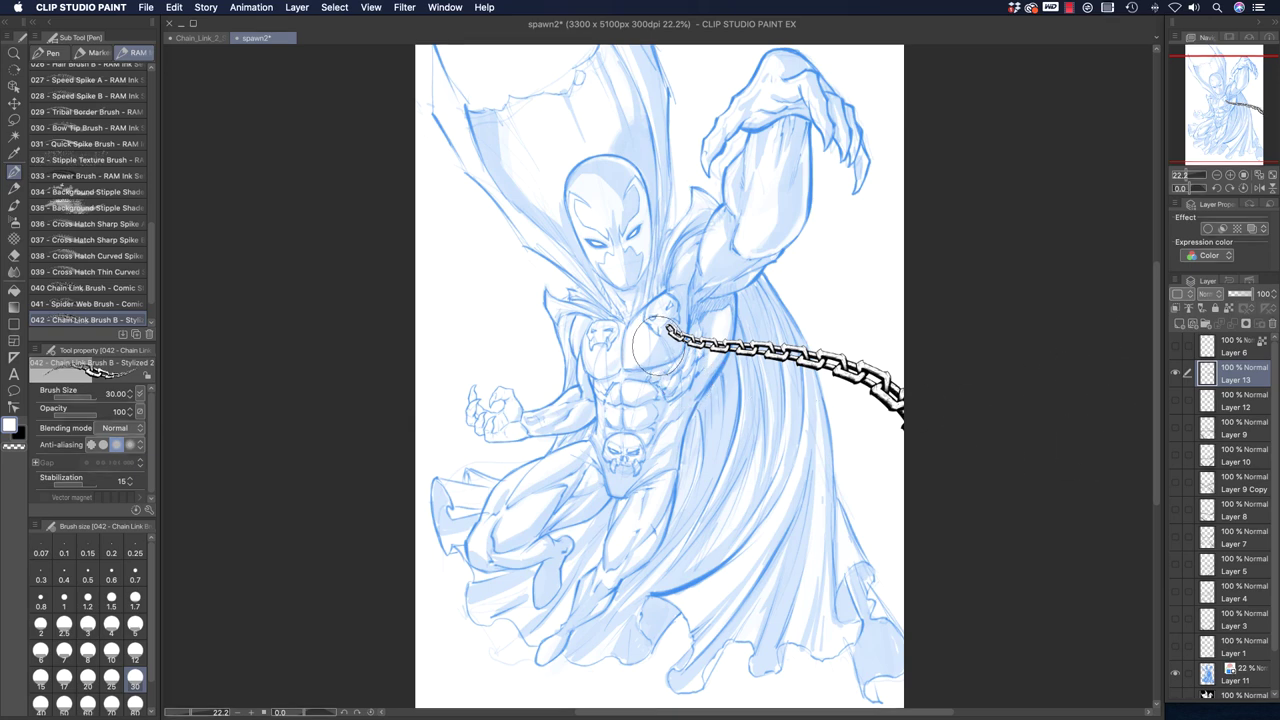
# - Draw a white chain curving from the center of the chest down across the cape to the page's right edge, redoing the stroke once
pyautogui.moveTo(648, 338)
pyautogui.mouseDown()
pyautogui.moveTo(673, 395)
pyautogui.moveTo(746, 437)
pyautogui.moveTo(840, 458)
pyautogui.moveTo(960, 547)
pyautogui.mouseUp()
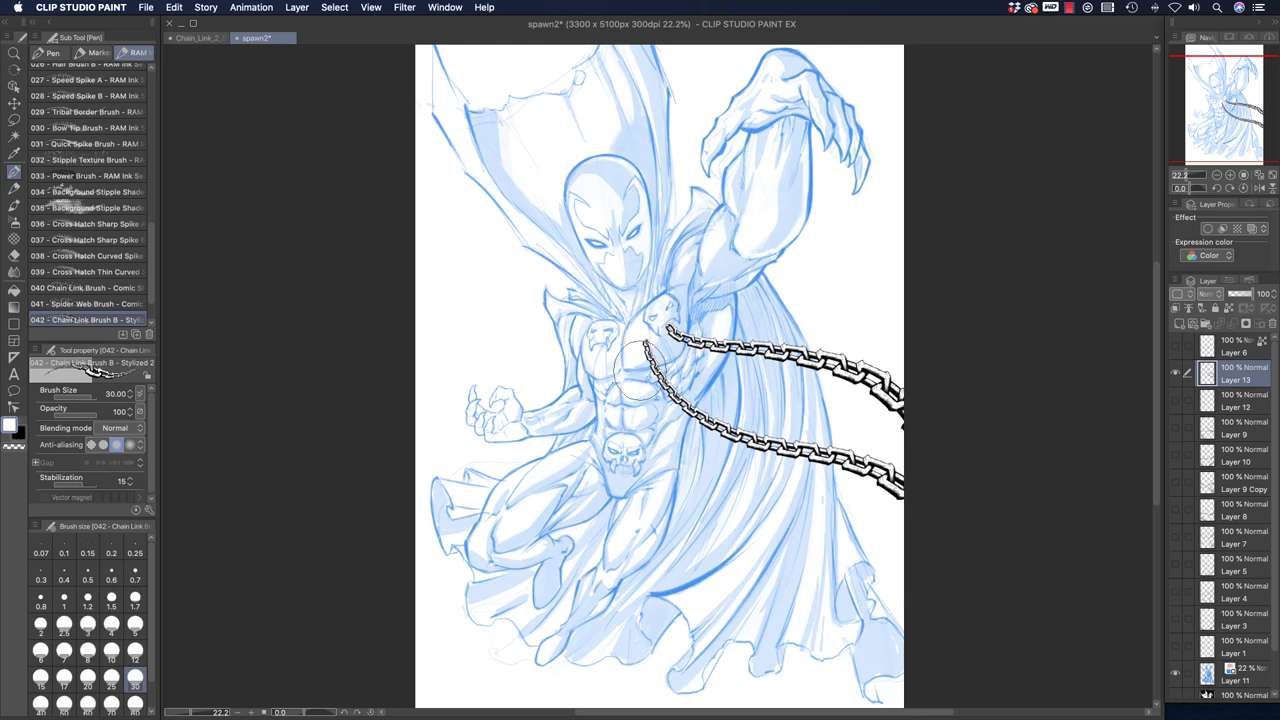
pyautogui.press('super+z')
pyautogui.moveTo(648, 345)
pyautogui.mouseDown()
pyautogui.moveTo(685, 418)
pyautogui.moveTo(729, 450)
pyautogui.moveTo(862, 493)
pyautogui.moveTo(989, 587)
pyautogui.mouseUp()
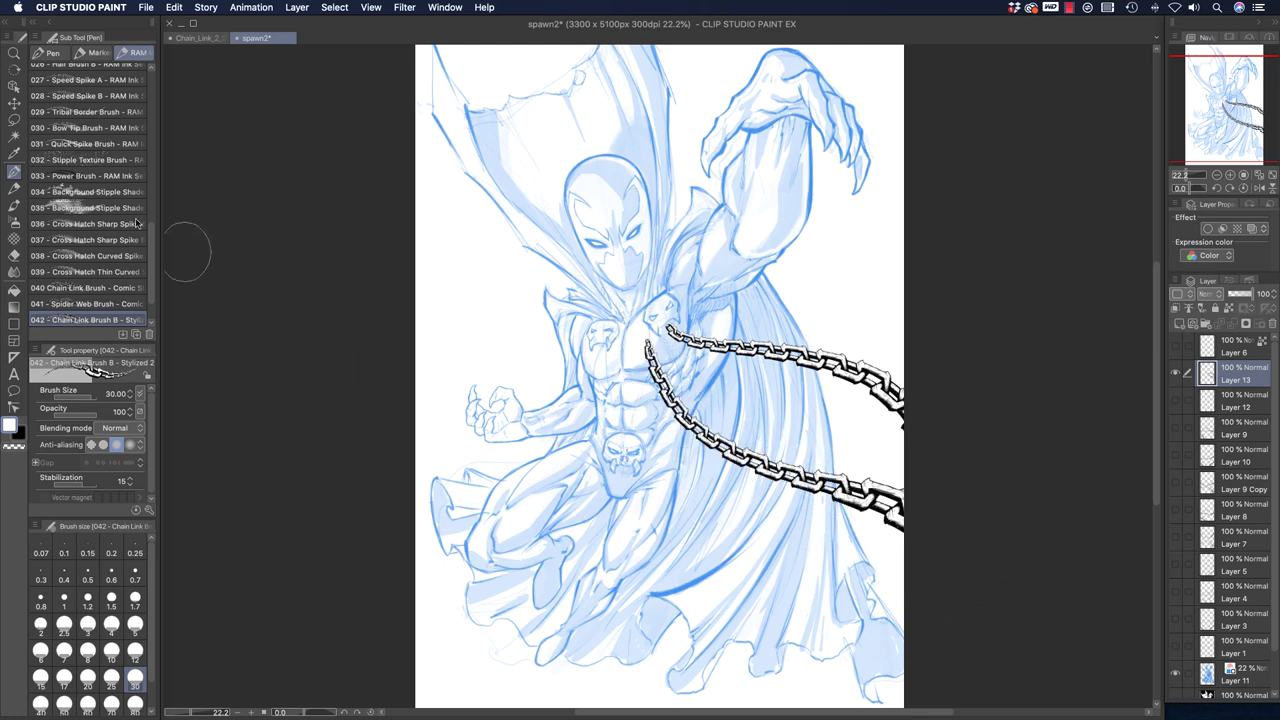
# - Lasso the lower chain, cut and paste it onto its own layer, and clear the selection
pyautogui.click(14, 120)
pyautogui.moveTo(658, 436)
pyautogui.mouseDown()
pyautogui.moveTo(615, 316)
pyautogui.moveTo(782, 412)
pyautogui.moveTo(860, 582)
pyautogui.moveTo(700, 500)
pyautogui.mouseUp()
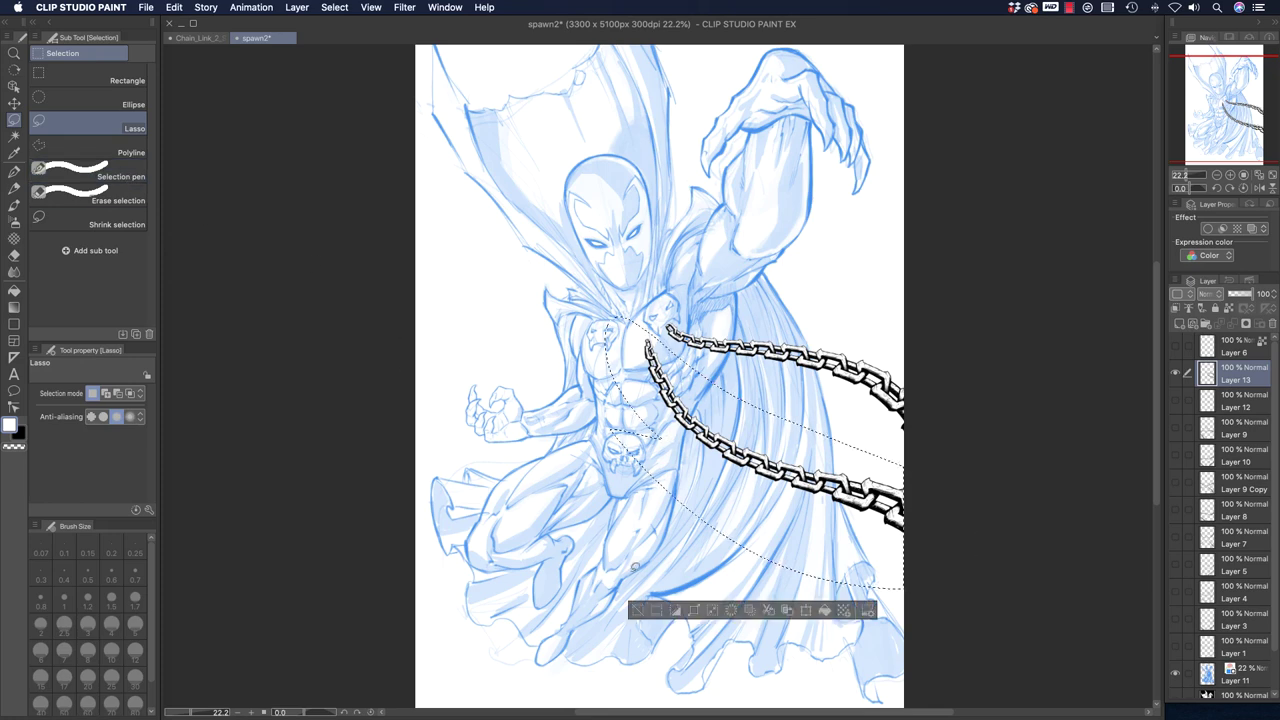
pyautogui.press('super+x')
pyautogui.press('super+v')
pyautogui.press('super+d')
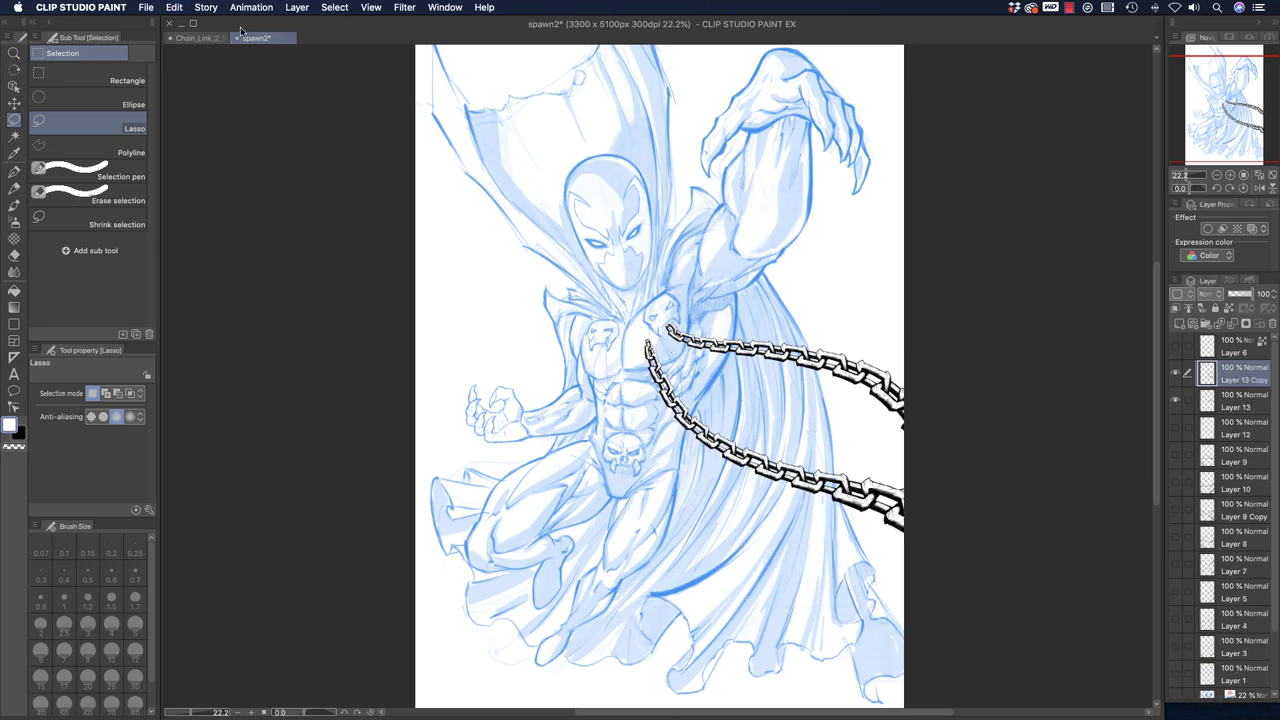
# - Flip the pasted chain horizontally and move it so it hangs from the left chest skull toward the page's left edge
pyautogui.click(174, 8)
pyautogui.moveTo(350, 288)
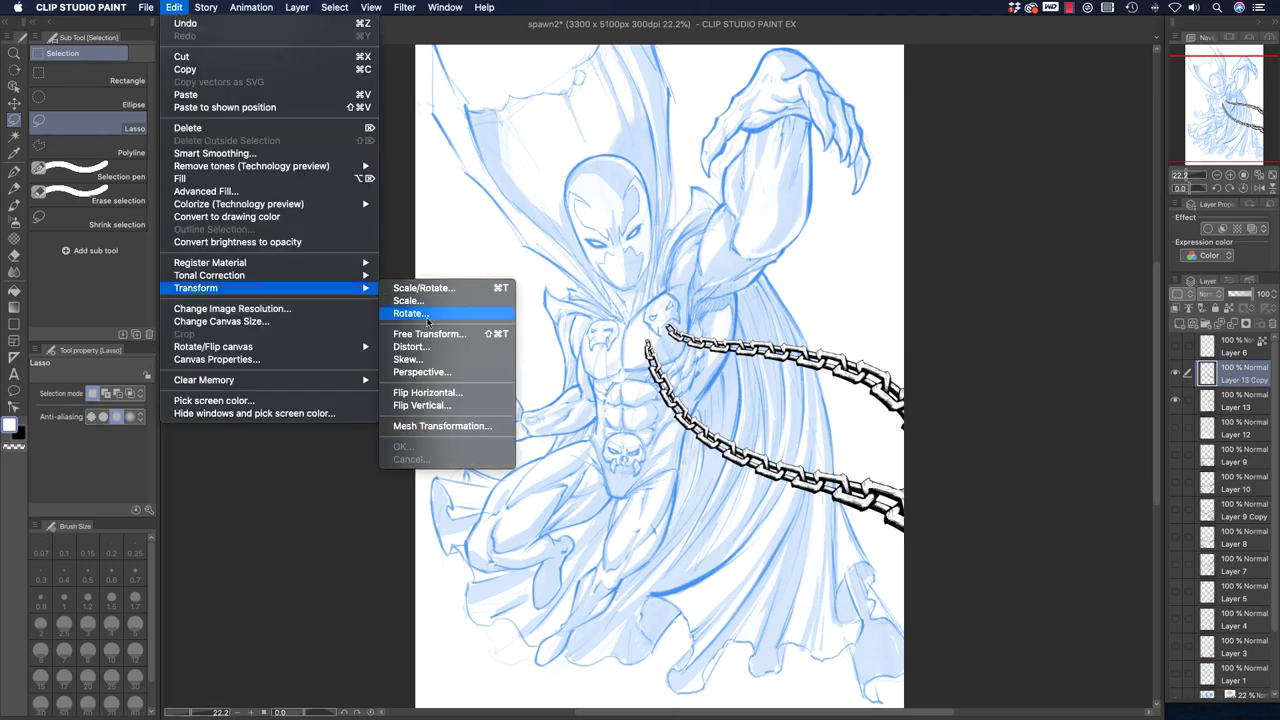
pyautogui.click(418, 392)
pyautogui.moveTo(720, 438); pyautogui.dragTo(420, 446)
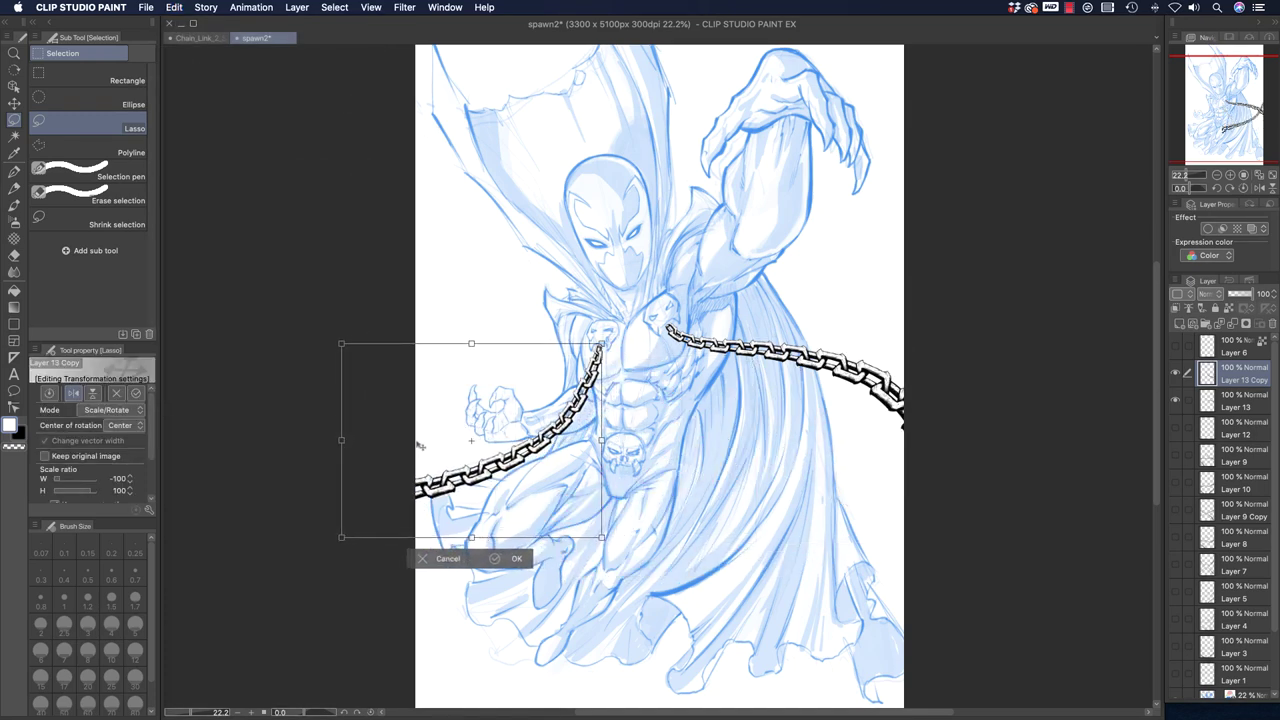
pyautogui.click(518, 559)
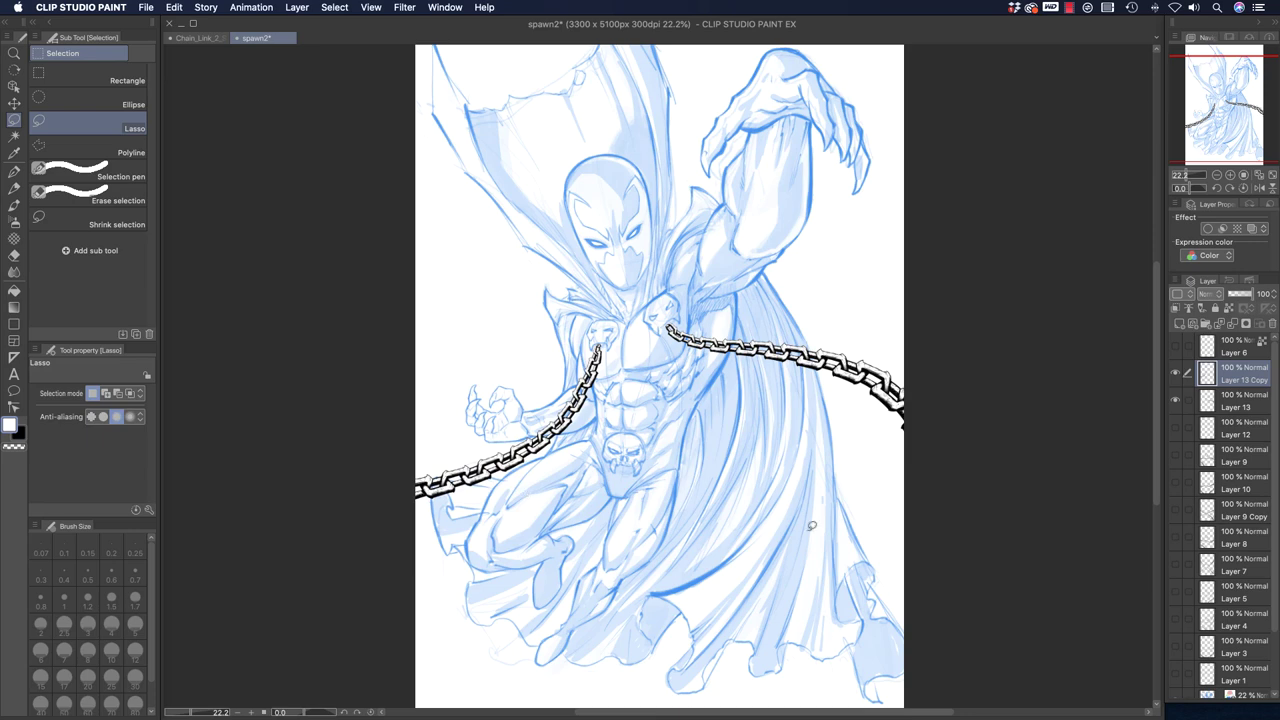
# - Add a new raster layer and draw a chain from the chest to the page's right edge with Chain Link Brush C
pyautogui.click(1180, 323)
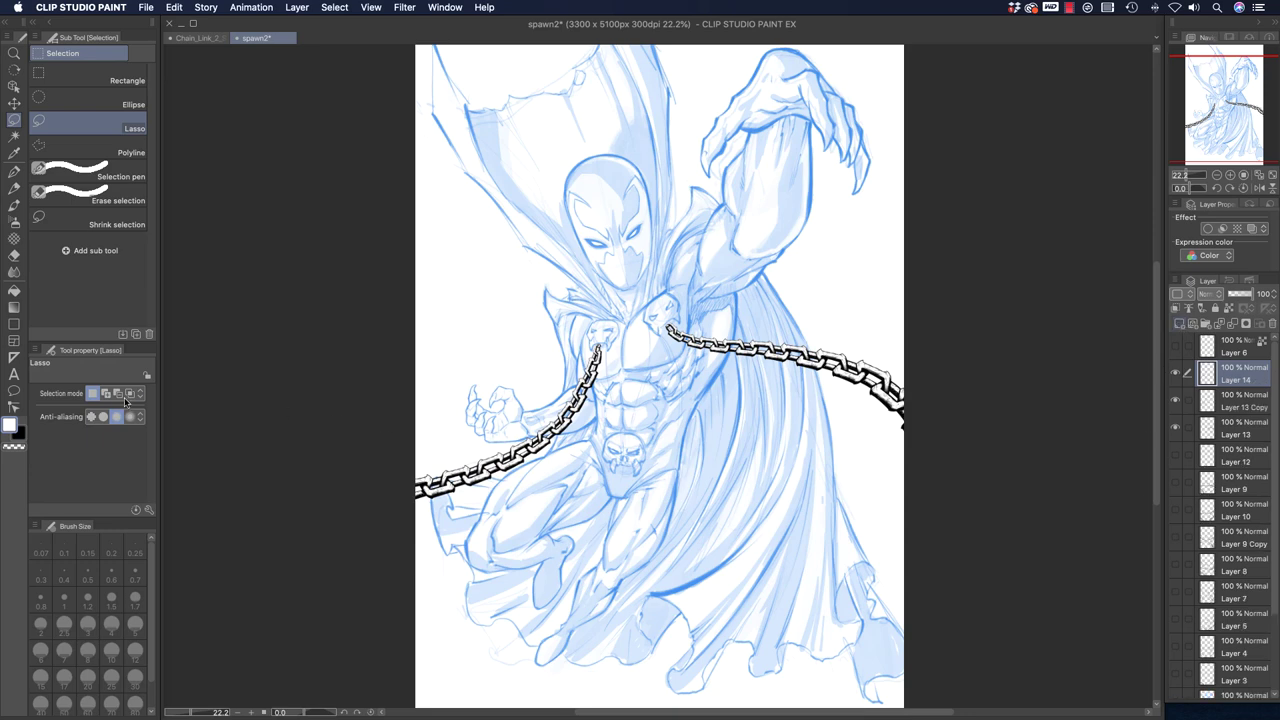
pyautogui.click(14, 172)
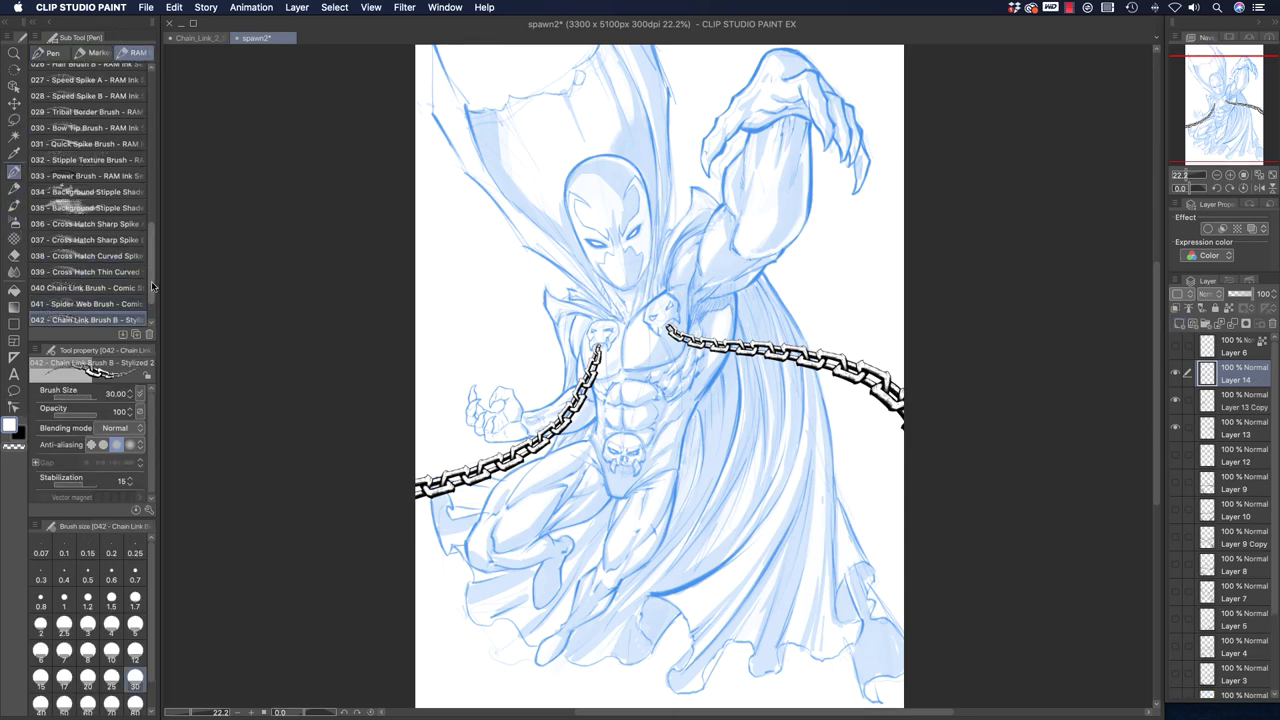
pyautogui.moveTo(152, 277); pyautogui.dragTo(150, 318)
pyautogui.click(64, 294)
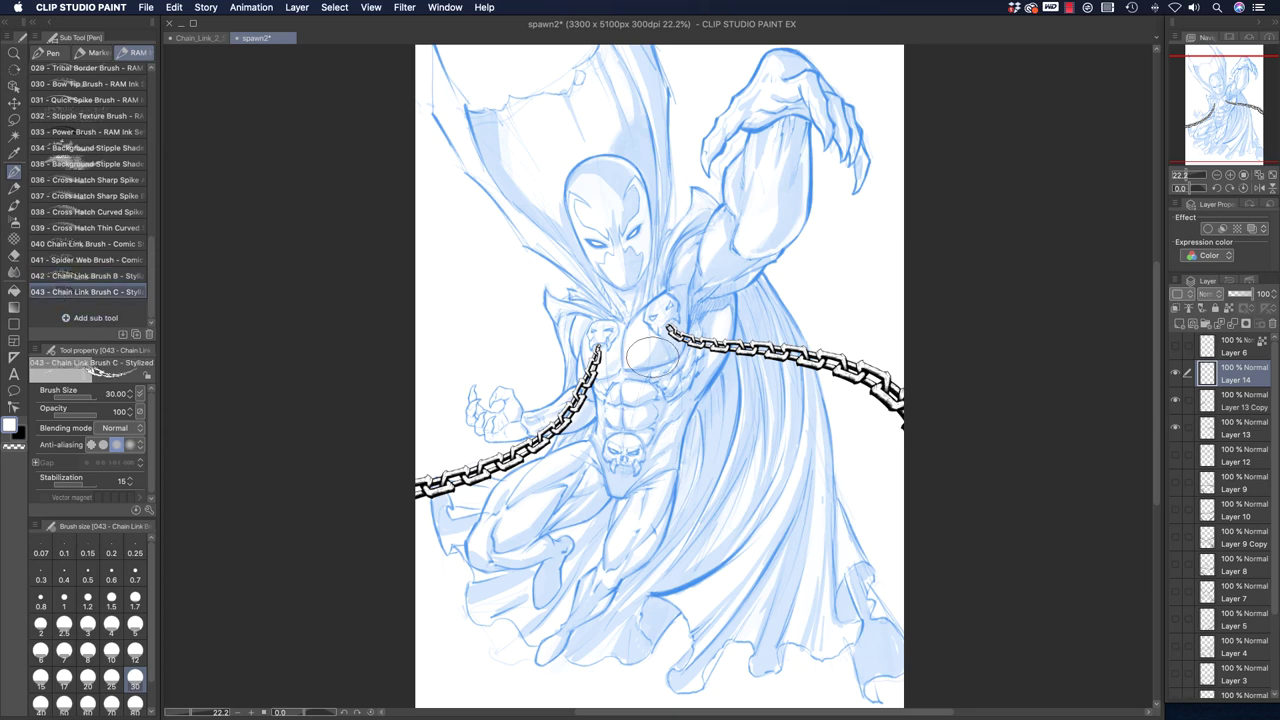
pyautogui.moveTo(680, 406); pyautogui.dragTo(964, 568)
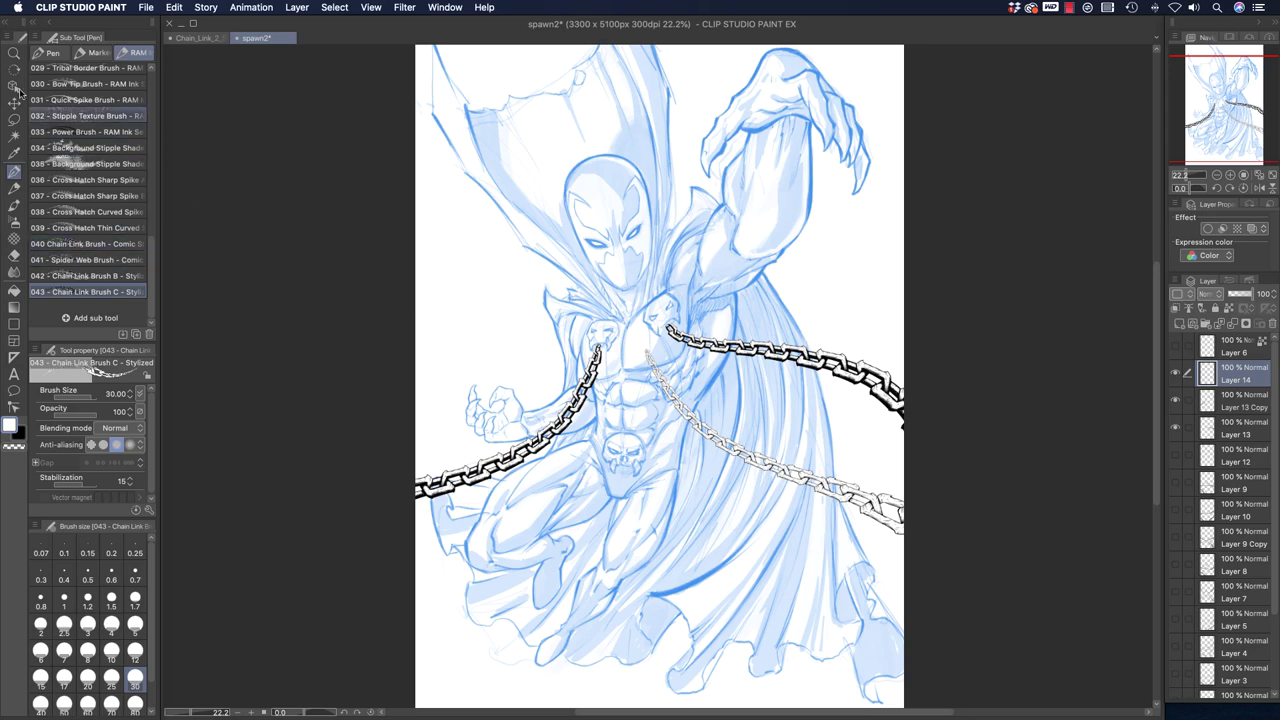
# - Draw a chain from the belt skull down across the cape toward the lower right with the 040 Chain Link Brush at size 12
pyautogui.click(14, 53)
pyautogui.moveTo(834, 528); pyautogui.dragTo(870, 534)
pyautogui.moveTo(688, 437)
pyautogui.mouseDown()
pyautogui.moveTo(714, 439)
pyautogui.moveTo(686, 437)
pyautogui.mouseUp()
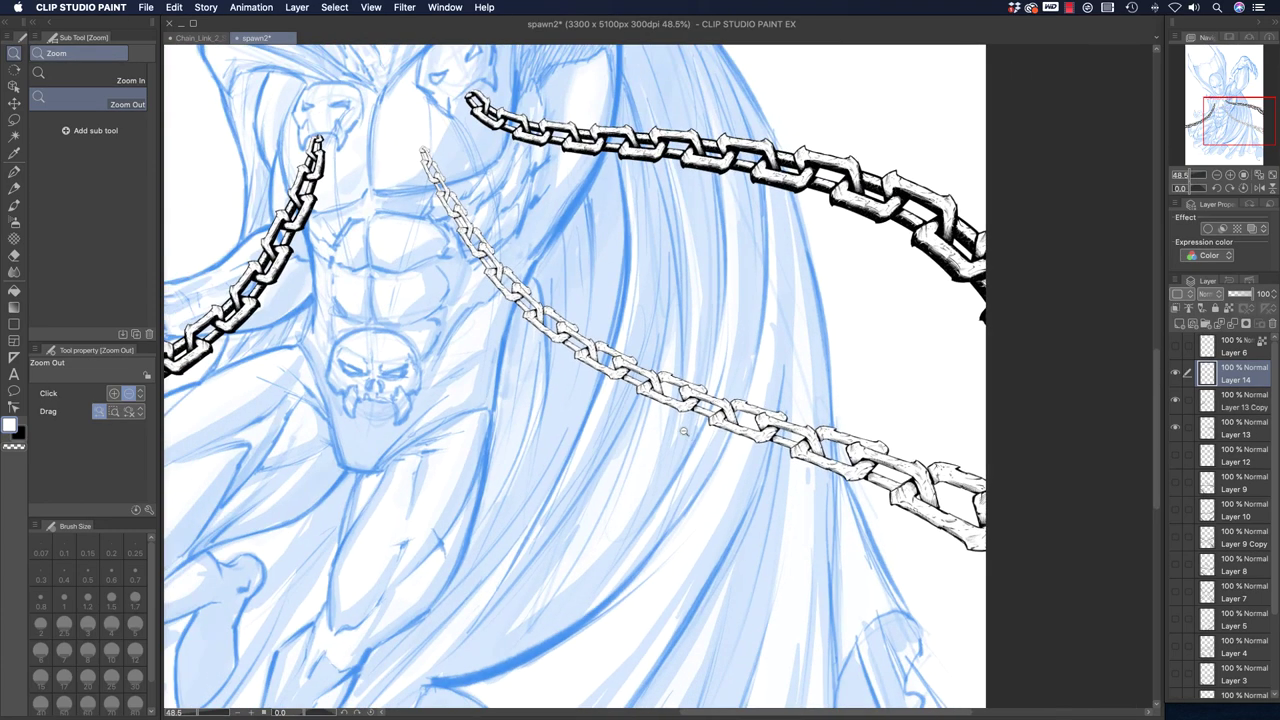
pyautogui.moveTo(645, 243); pyautogui.dragTo(651, 259)
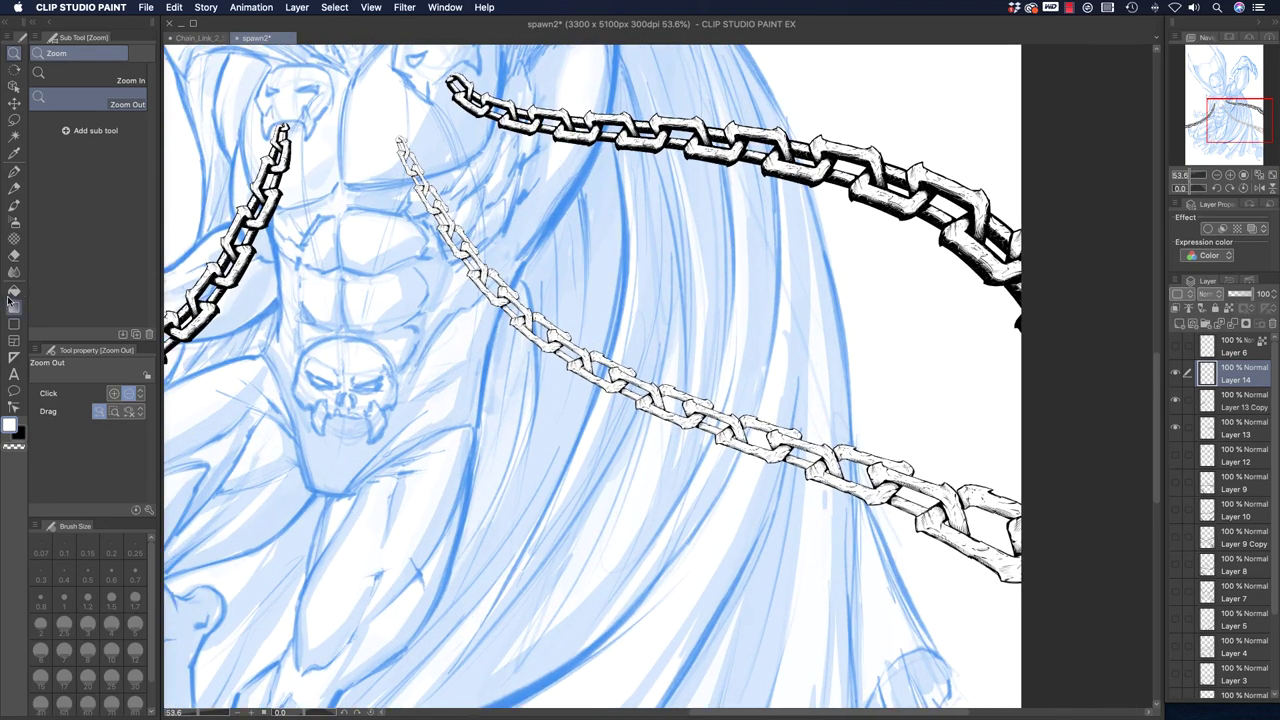
pyautogui.click(15, 178)
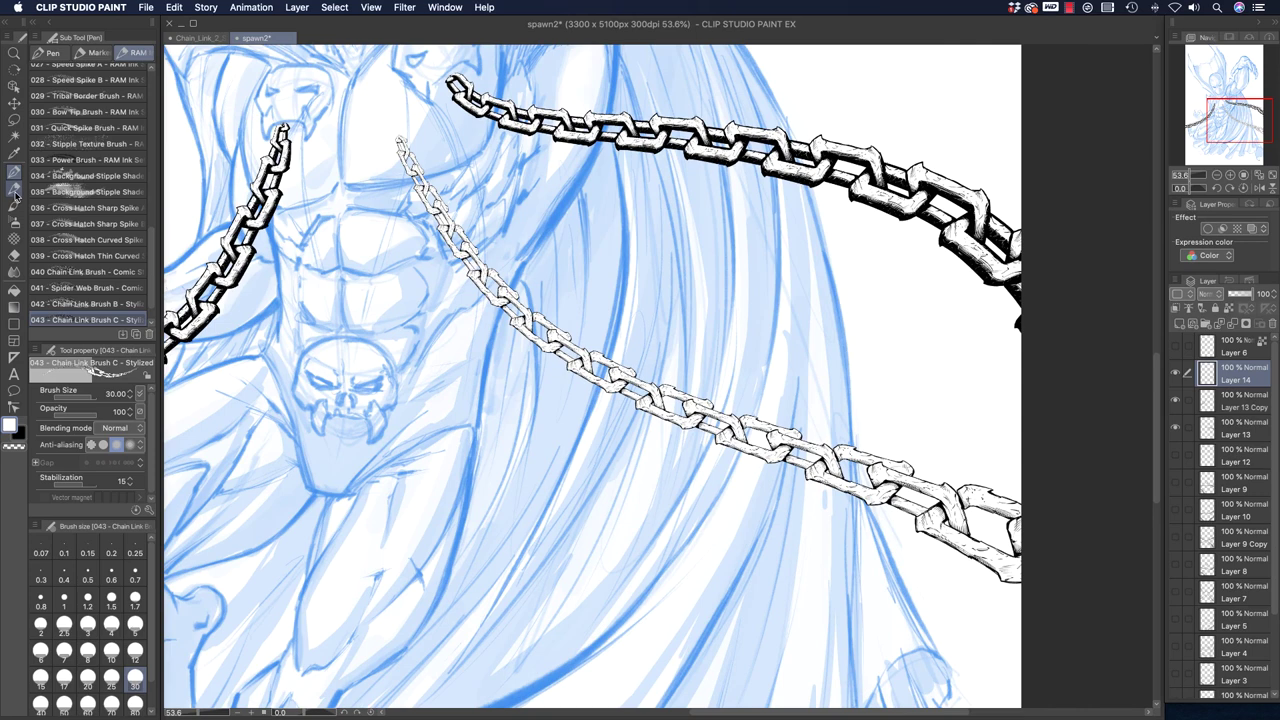
pyautogui.click(57, 272)
pyautogui.moveTo(350, 338)
pyautogui.mouseDown()
pyautogui.moveTo(390, 379)
pyautogui.moveTo(645, 563)
pyautogui.moveTo(995, 645)
pyautogui.mouseUp()
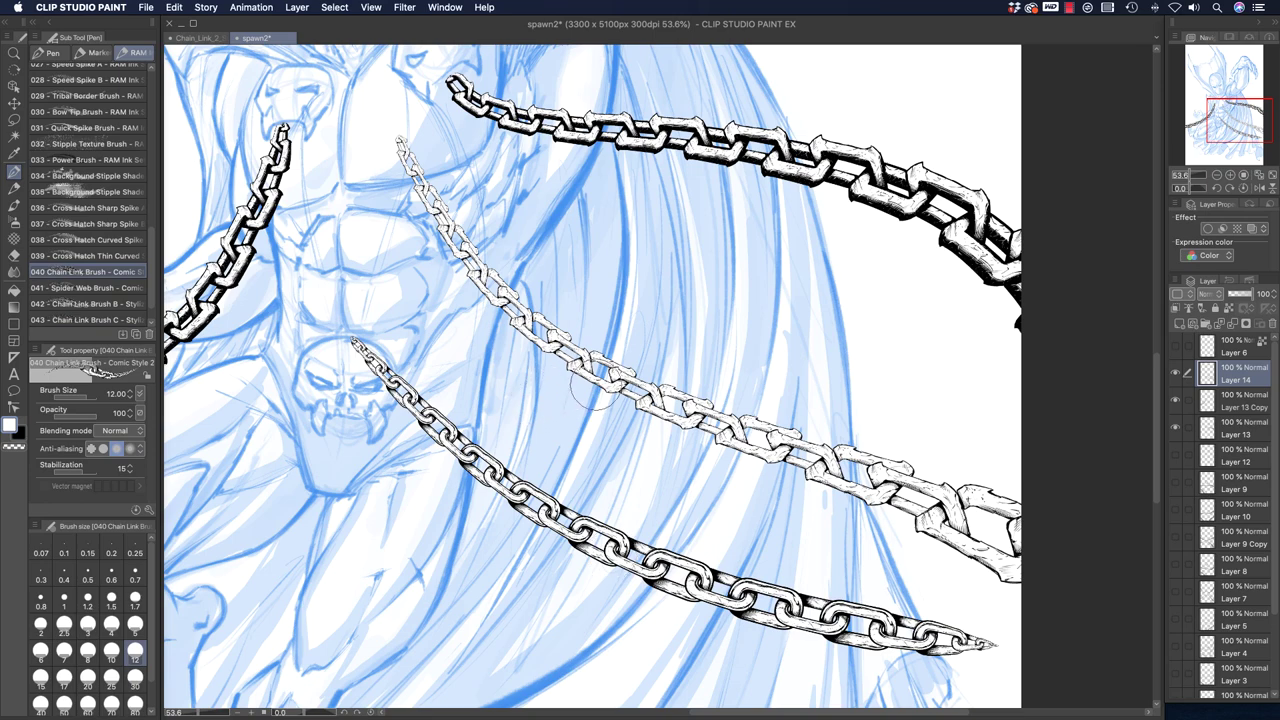
# - Switch to the G-pen at size 1.5 with the black sub color active, close in on the Brush C chain
pyautogui.click(14, 53)
pyautogui.moveTo(659, 400); pyautogui.dragTo(694, 399)
pyautogui.click(1176, 375)
pyautogui.click(1176, 375)
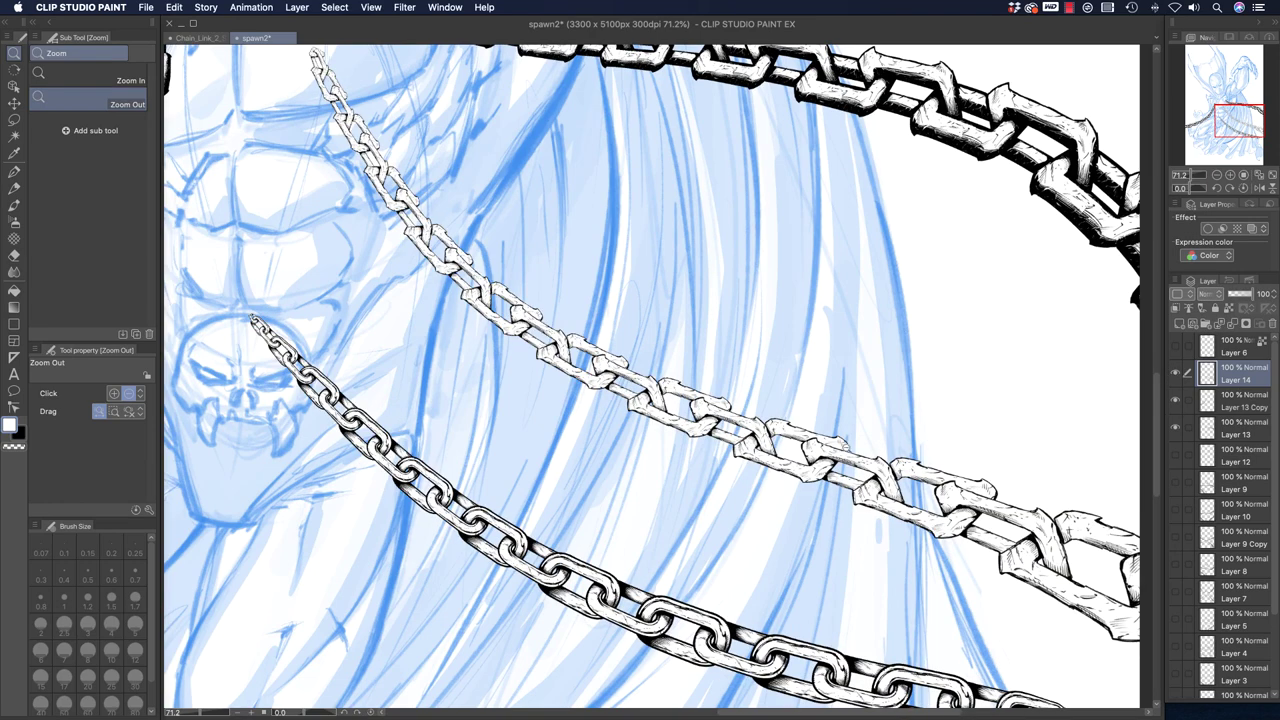
pyautogui.click(14, 172)
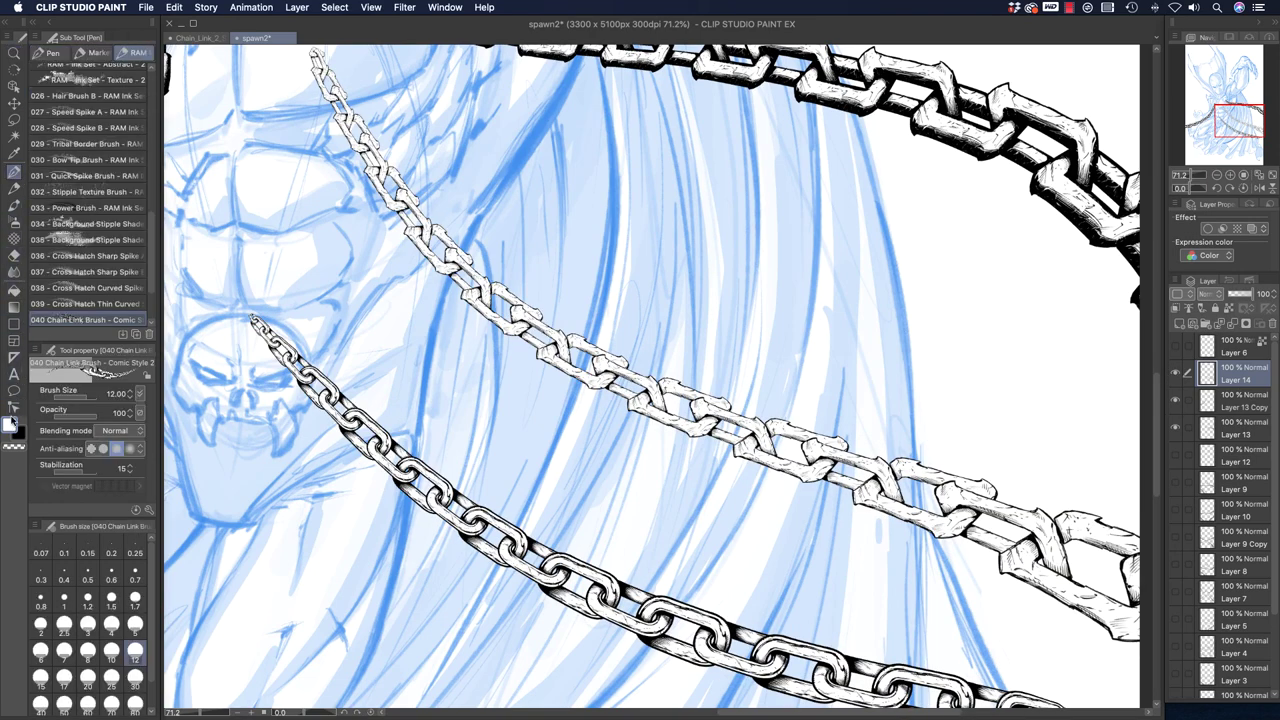
pyautogui.scroll(10, 140, 250)
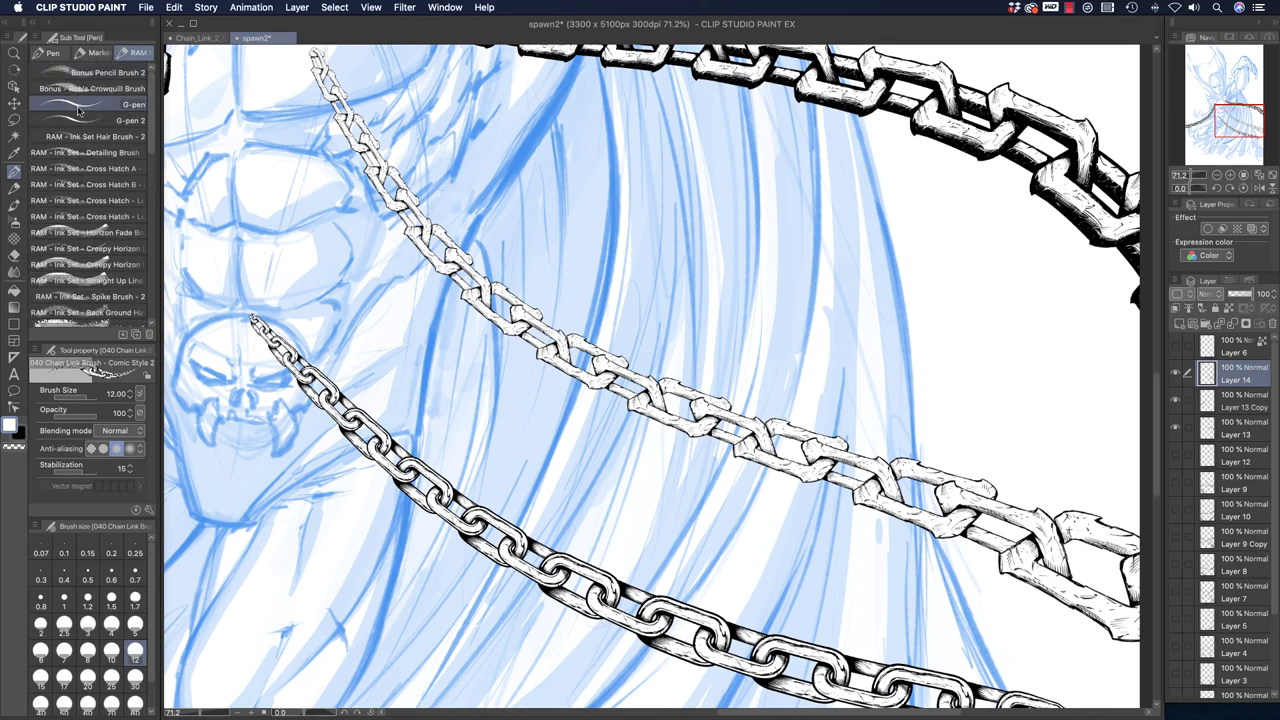
pyautogui.click(80, 108)
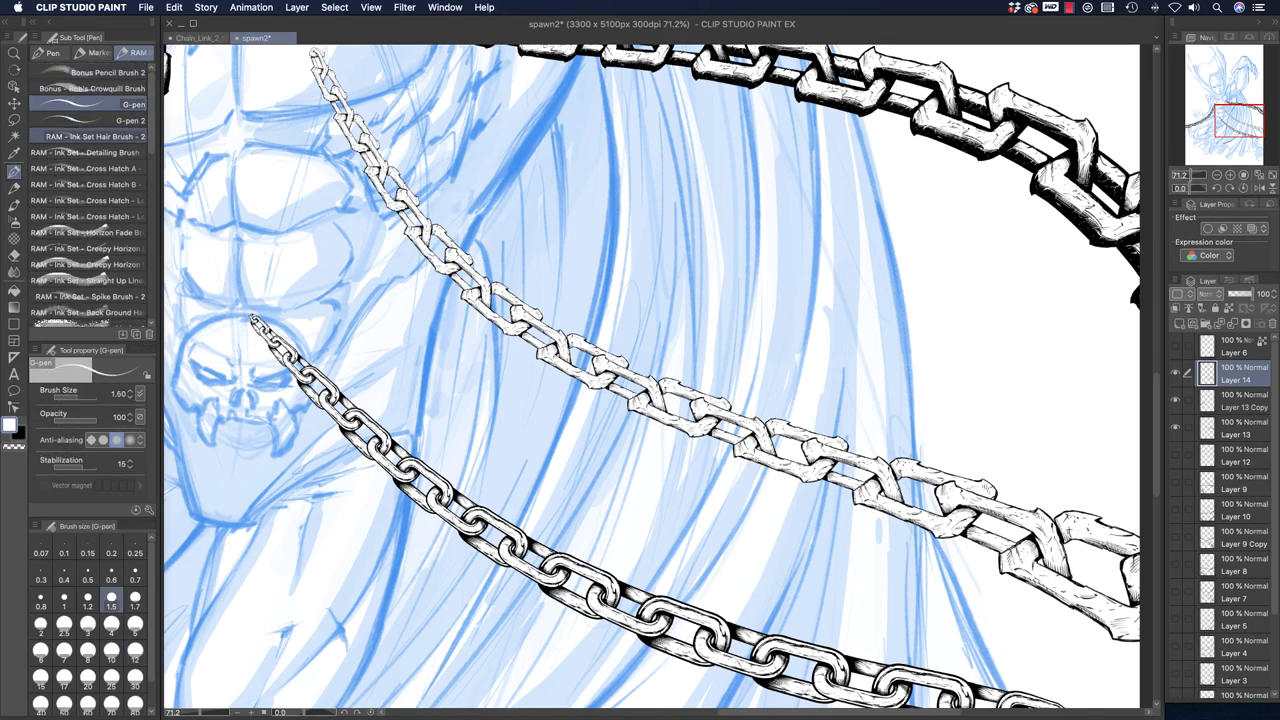
pyautogui.click(14, 53)
pyautogui.moveTo(592, 343); pyautogui.dragTo(639, 445)
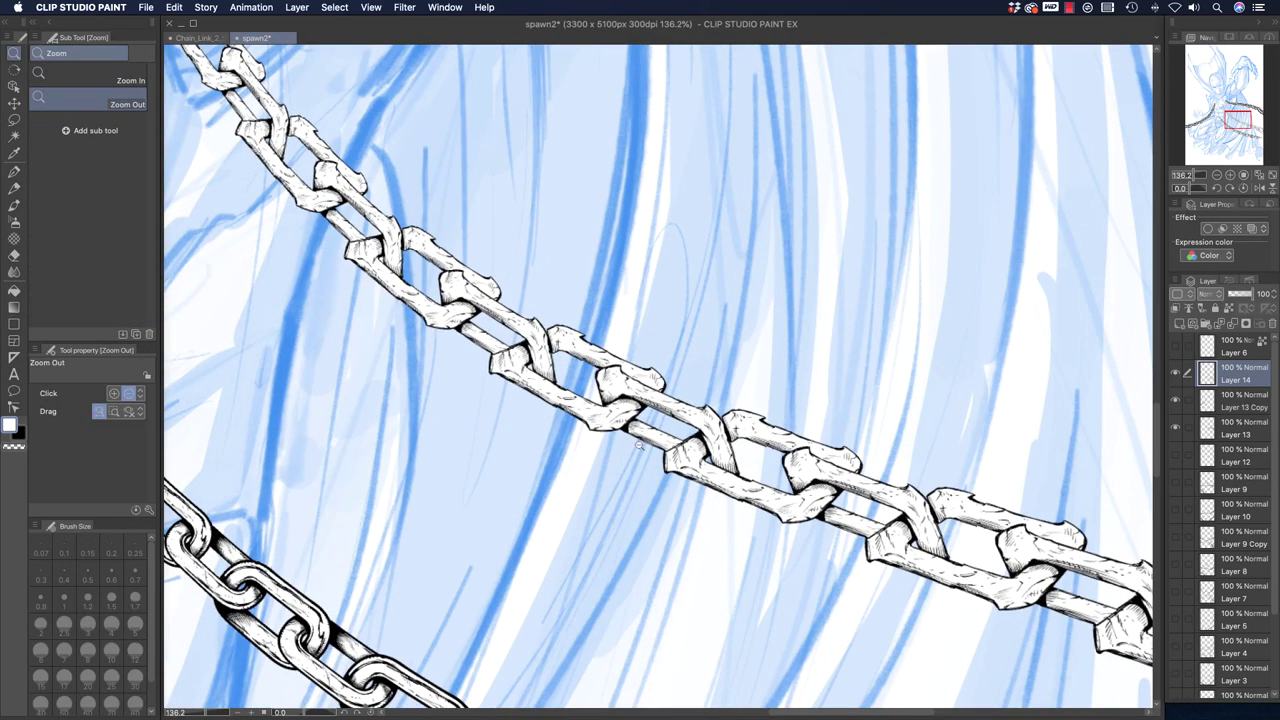
pyautogui.click(14, 171)
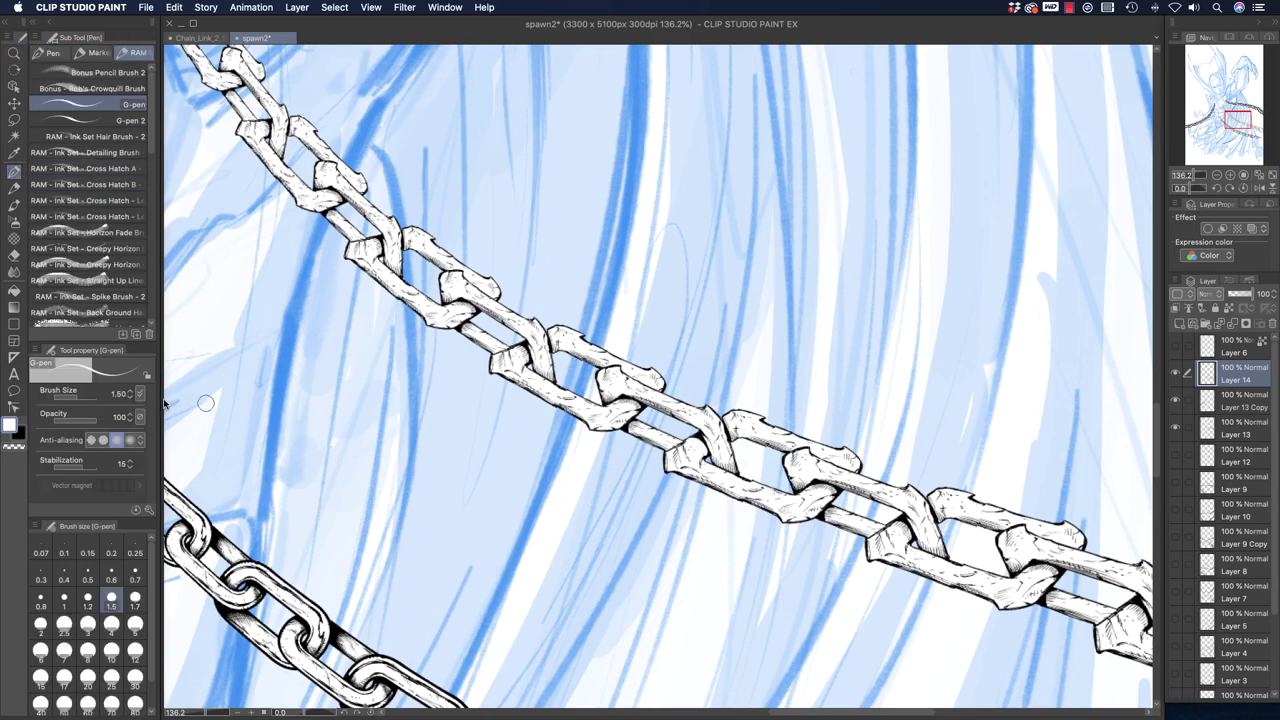
pyautogui.click(19, 434)
pyautogui.press('super+z')
# - Ink solid black shadows into the overlaps and inner corners of two neighboring links in the middle of the Brush C chain
pyautogui.moveTo(694, 446)
pyautogui.mouseDown()
pyautogui.moveTo(680, 441)
pyautogui.moveTo(734, 472)
pyautogui.moveTo(730, 430)
pyautogui.mouseUp()
pyautogui.moveTo(722, 450)
pyautogui.mouseDown()
pyautogui.moveTo(736, 466)
pyautogui.moveTo(730, 446)
pyautogui.mouseUp()
pyautogui.moveTo(714, 432); pyautogui.dragTo(730, 466)
pyautogui.moveTo(696, 418)
pyautogui.mouseDown()
pyautogui.moveTo(698, 448)
pyautogui.moveTo(730, 438)
pyautogui.mouseUp()
pyautogui.moveTo(792, 478); pyautogui.dragTo(812, 500)
pyautogui.moveTo(804, 478); pyautogui.dragTo(842, 506)
pyautogui.moveTo(796, 470)
pyautogui.mouseDown()
pyautogui.moveTo(812, 486)
pyautogui.moveTo(794, 476)
pyautogui.moveTo(802, 498)
pyautogui.moveTo(860, 532)
pyautogui.mouseUp()
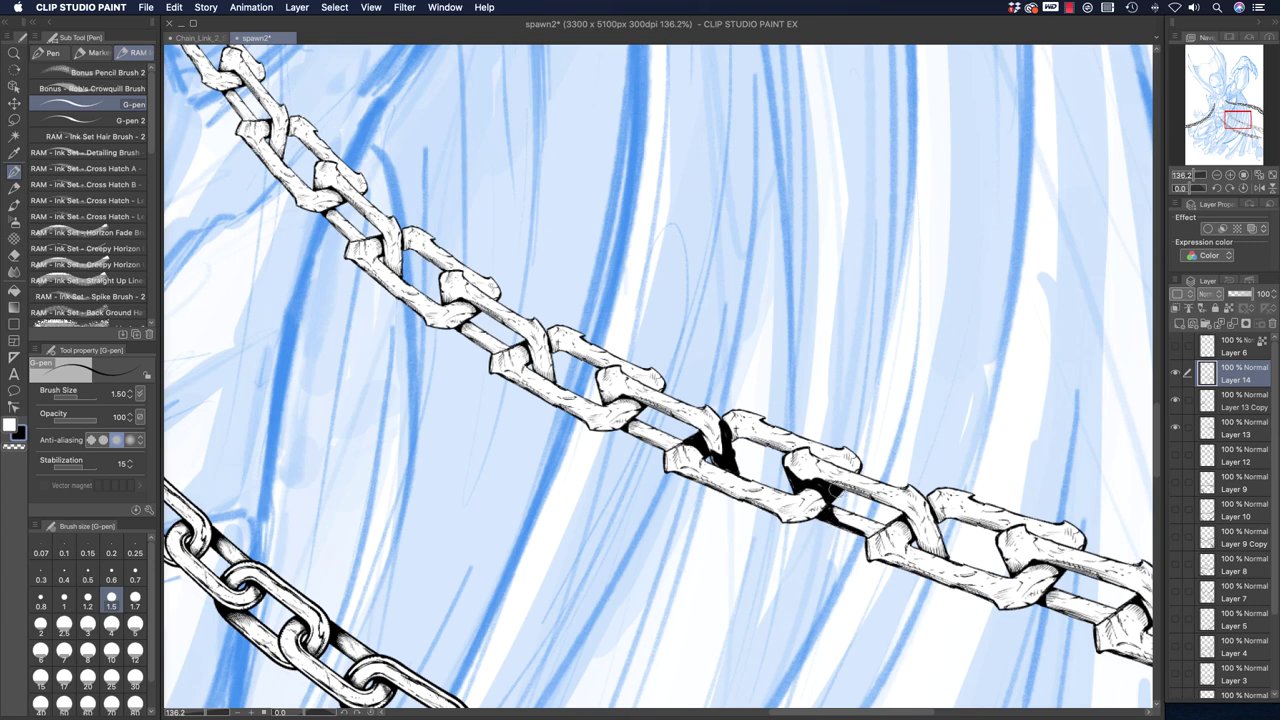
# - Ink solid black shadows along the undersides of the middle Brush C links and inside the opening between them
pyautogui.moveTo(836, 488); pyautogui.dragTo(900, 518)
pyautogui.moveTo(686, 476); pyautogui.dragTo(732, 498)
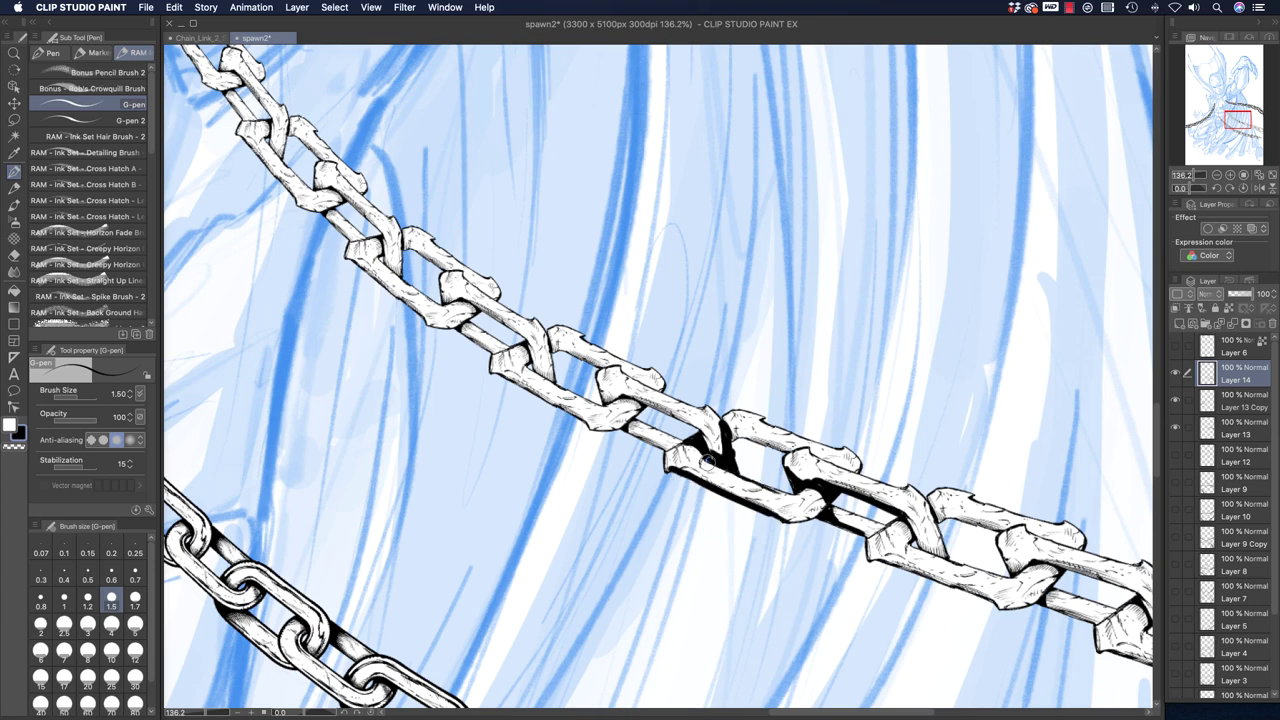
pyautogui.moveTo(700, 486); pyautogui.dragTo(774, 520)
pyautogui.moveTo(738, 437); pyautogui.dragTo(776, 452)
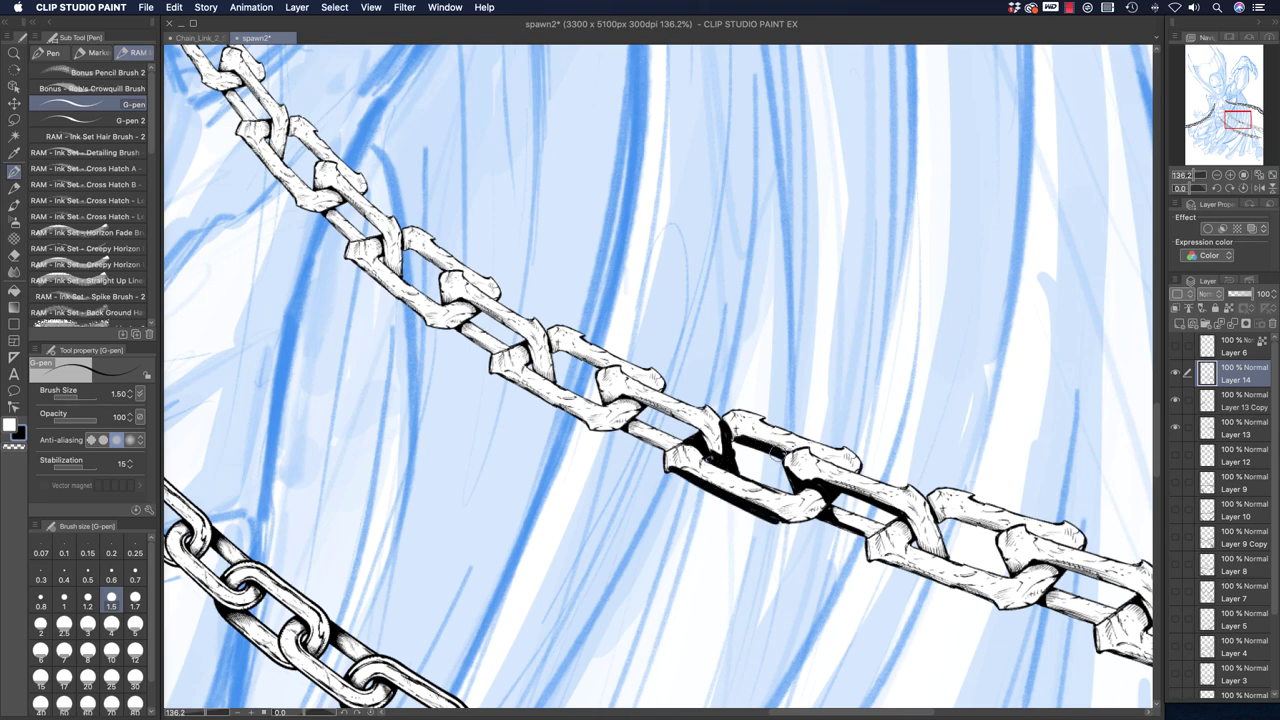
# - Finish the shadow under the middle link's lower end and extend black shading to the overlaps of the neighboring links on both sides
pyautogui.moveTo(778, 521)
pyautogui.mouseDown()
pyautogui.moveTo(824, 506)
pyautogui.moveTo(808, 522)
pyautogui.mouseUp()
pyautogui.moveTo(633, 427)
pyautogui.mouseDown()
pyautogui.moveTo(609, 399)
pyautogui.moveTo(638, 410)
pyautogui.moveTo(618, 428)
pyautogui.moveTo(592, 420)
pyautogui.mouseUp()
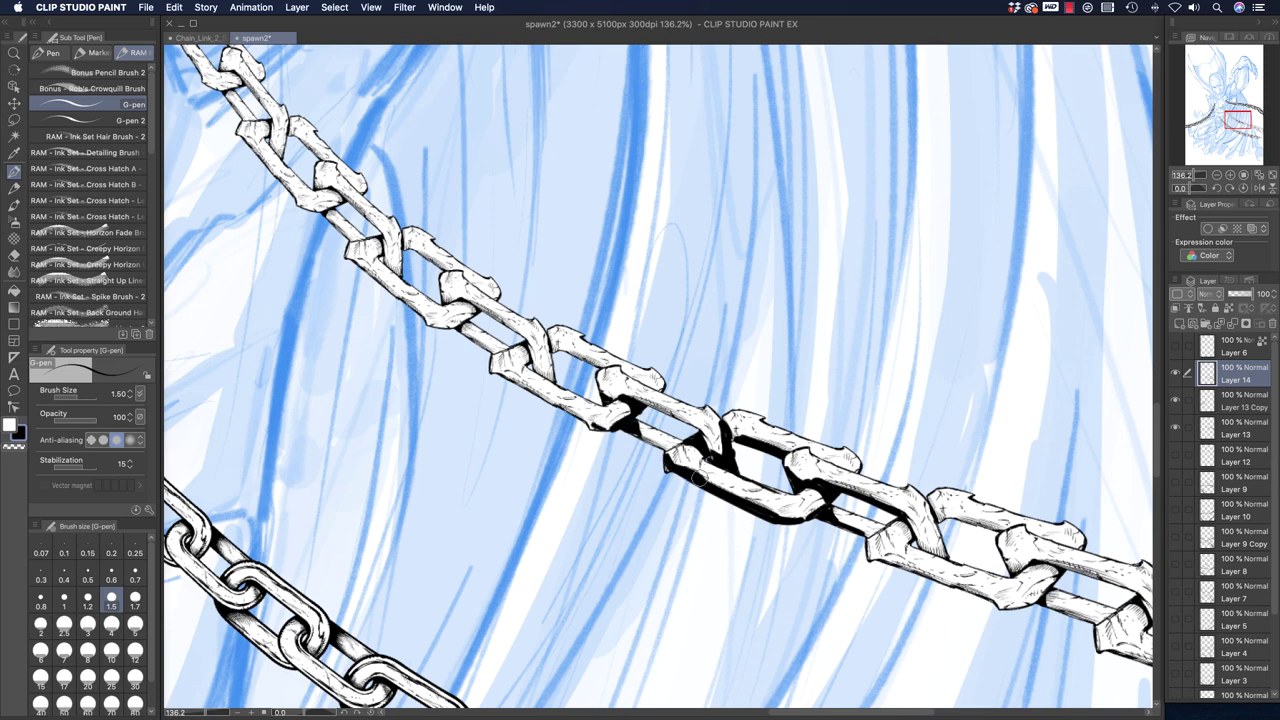
pyautogui.moveTo(758, 505)
pyautogui.mouseDown()
pyautogui.moveTo(820, 504)
pyautogui.moveTo(792, 501)
pyautogui.moveTo(814, 533)
pyautogui.moveTo(734, 479)
pyautogui.moveTo(868, 529)
pyautogui.moveTo(880, 504)
pyautogui.moveTo(829, 479)
pyautogui.mouseUp()
pyautogui.moveTo(905, 518)
pyautogui.mouseDown()
pyautogui.moveTo(928, 543)
pyautogui.moveTo(932, 522)
pyautogui.moveTo(936, 545)
pyautogui.moveTo(940, 535)
pyautogui.moveTo(872, 555)
pyautogui.mouseUp()
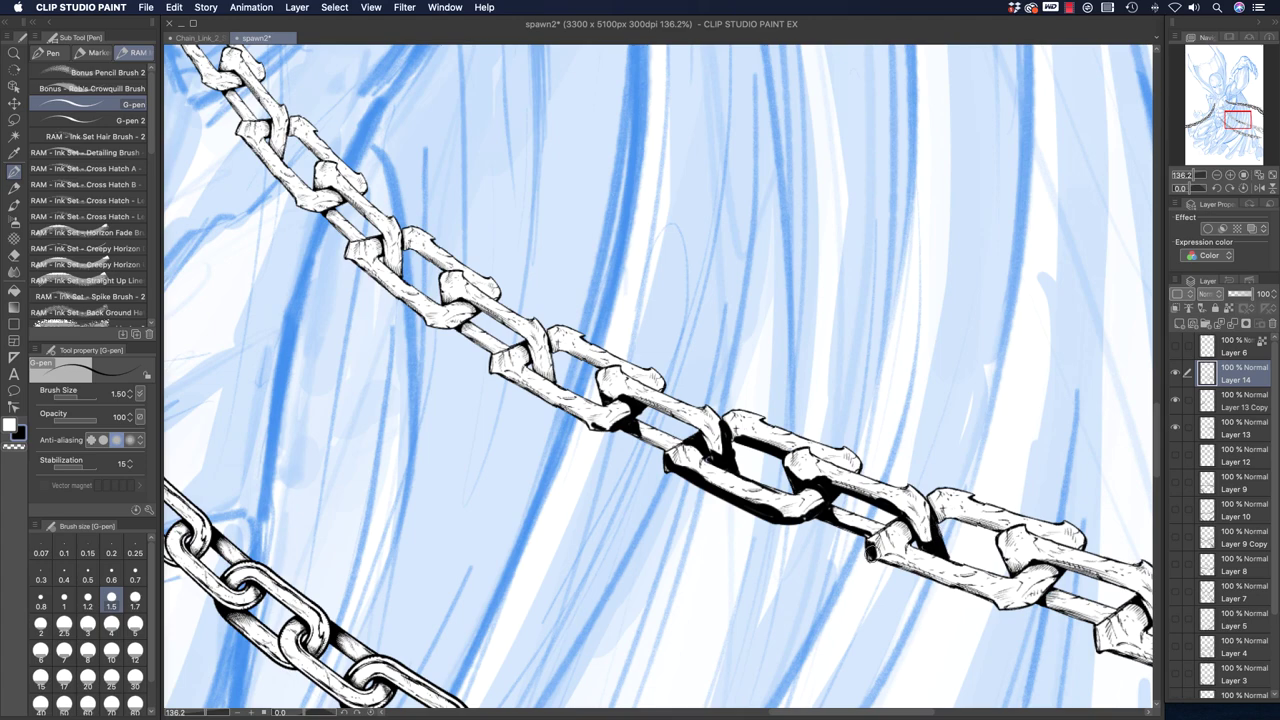
# - Zoom out to examine the hand-shaded Brush C links alongside the other chains on the figure
pyautogui.click(14, 53)
pyautogui.click(446, 284)
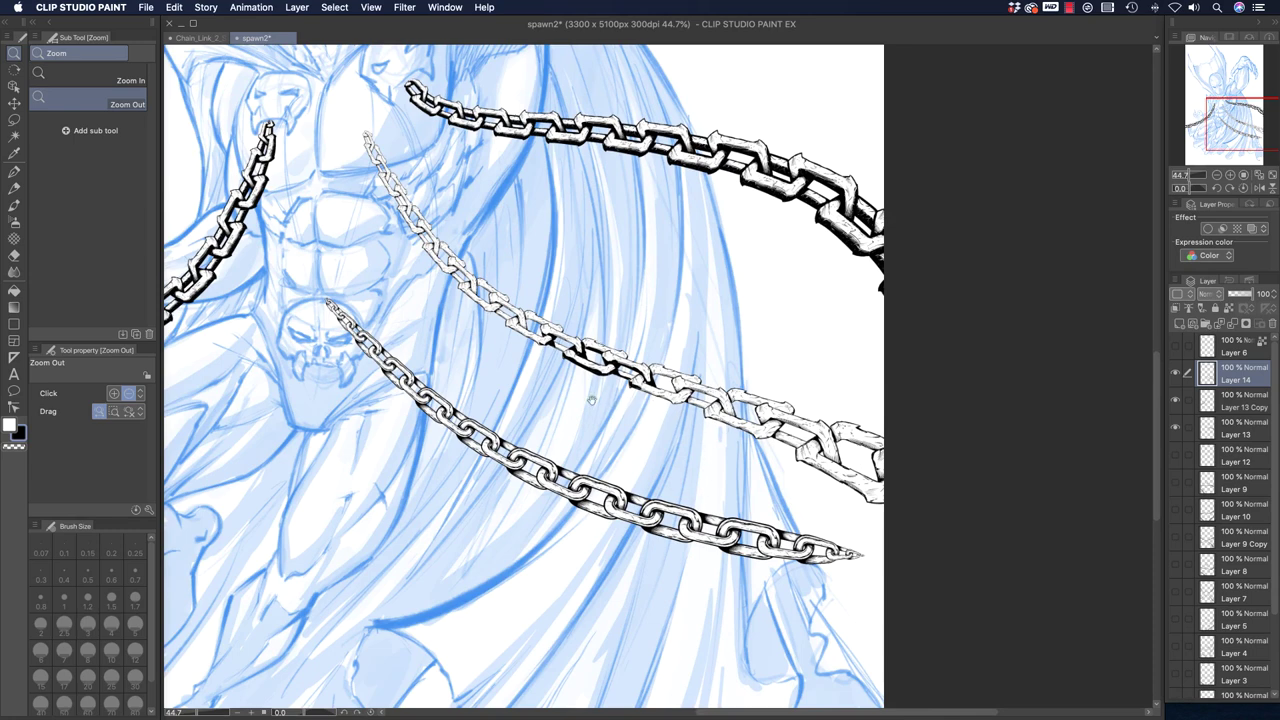
pyautogui.moveTo(567, 395); pyautogui.dragTo(640, 432)
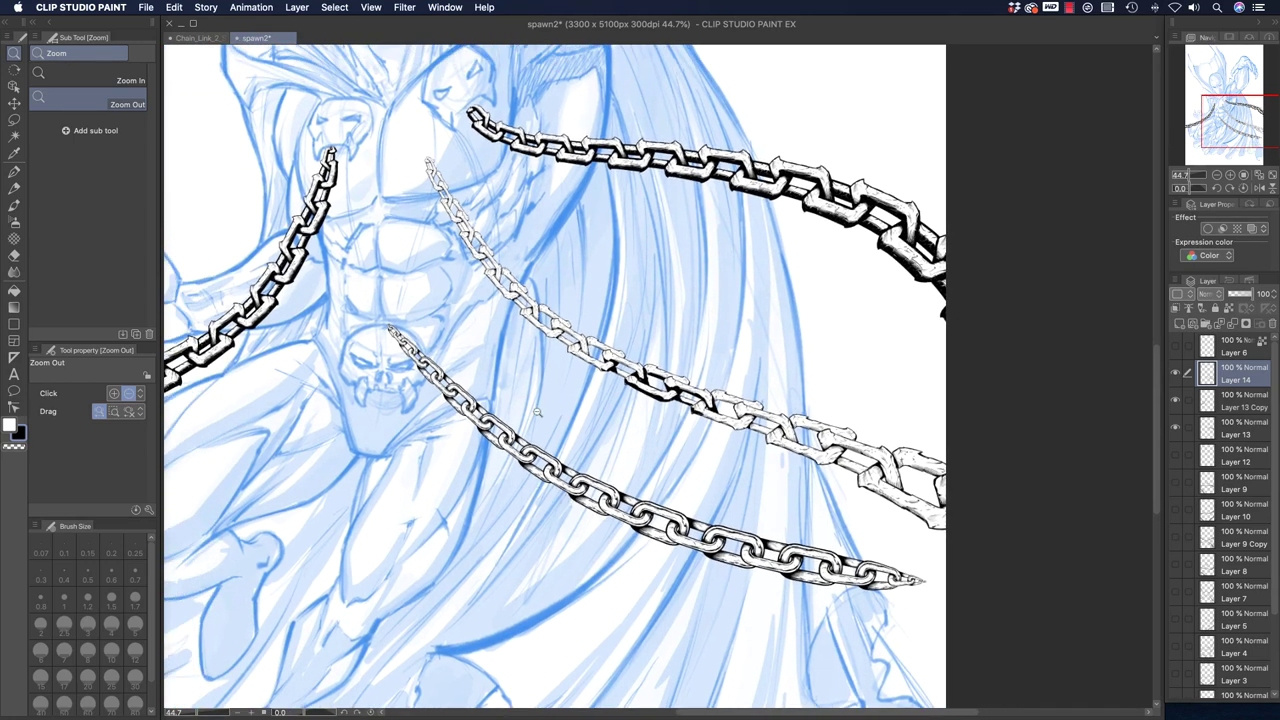
pyautogui.moveTo(602, 362); pyautogui.dragTo(580, 420)
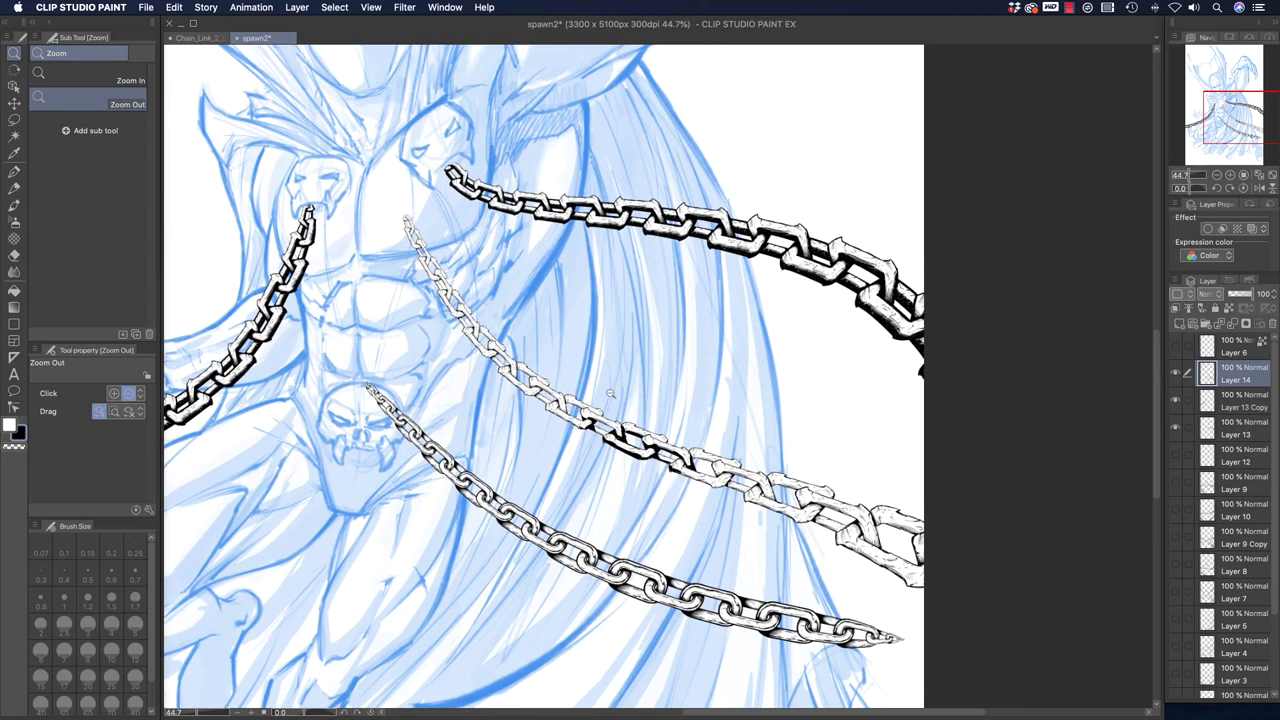
pyautogui.scroll(-5, 506, 525)
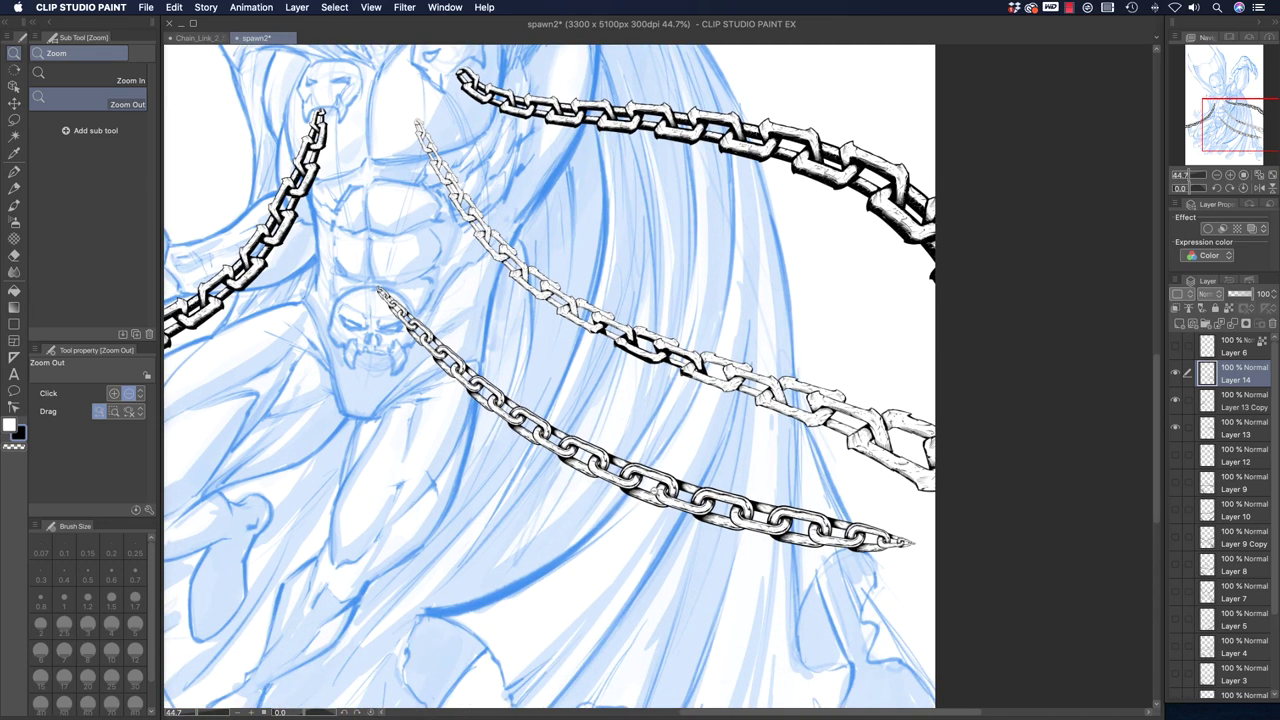
pyautogui.moveTo(568, 494); pyautogui.dragTo(532, 456)
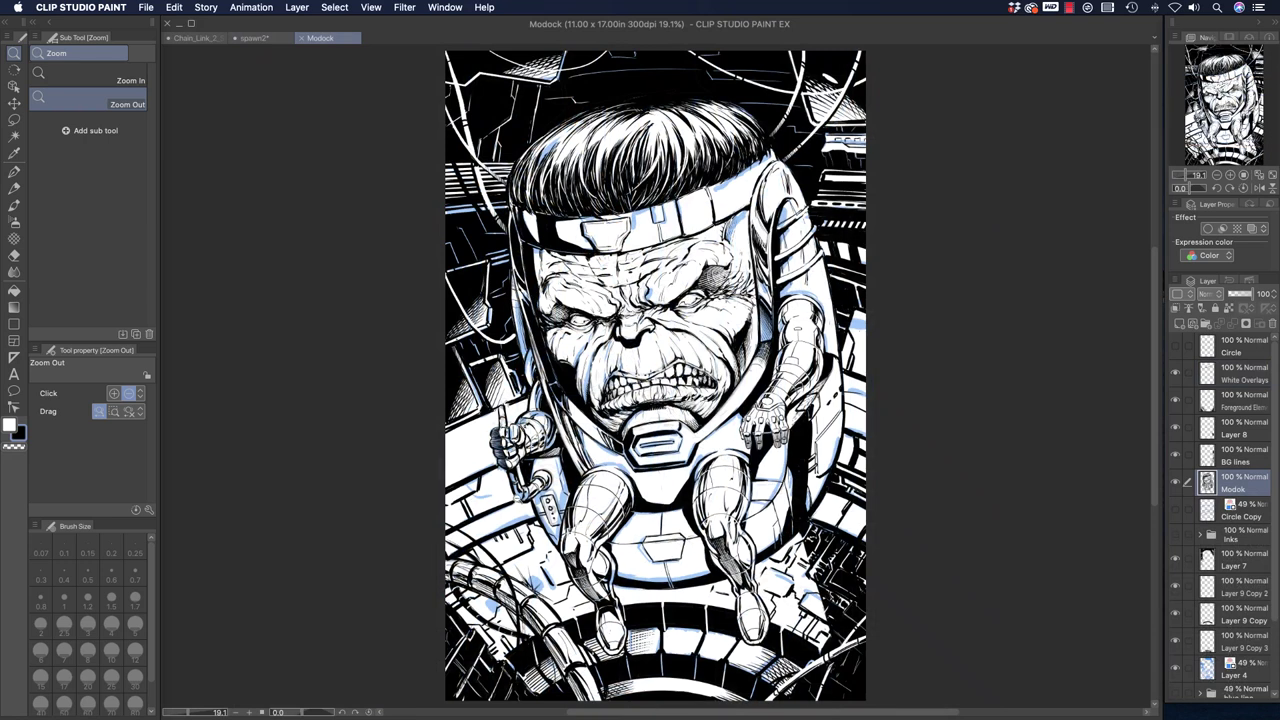
# - Examine the cables and hoses in the background and foreground of the Modock artwork, both close up and on the whole page
pyautogui.moveTo(519, 572); pyautogui.dragTo(500, 529)
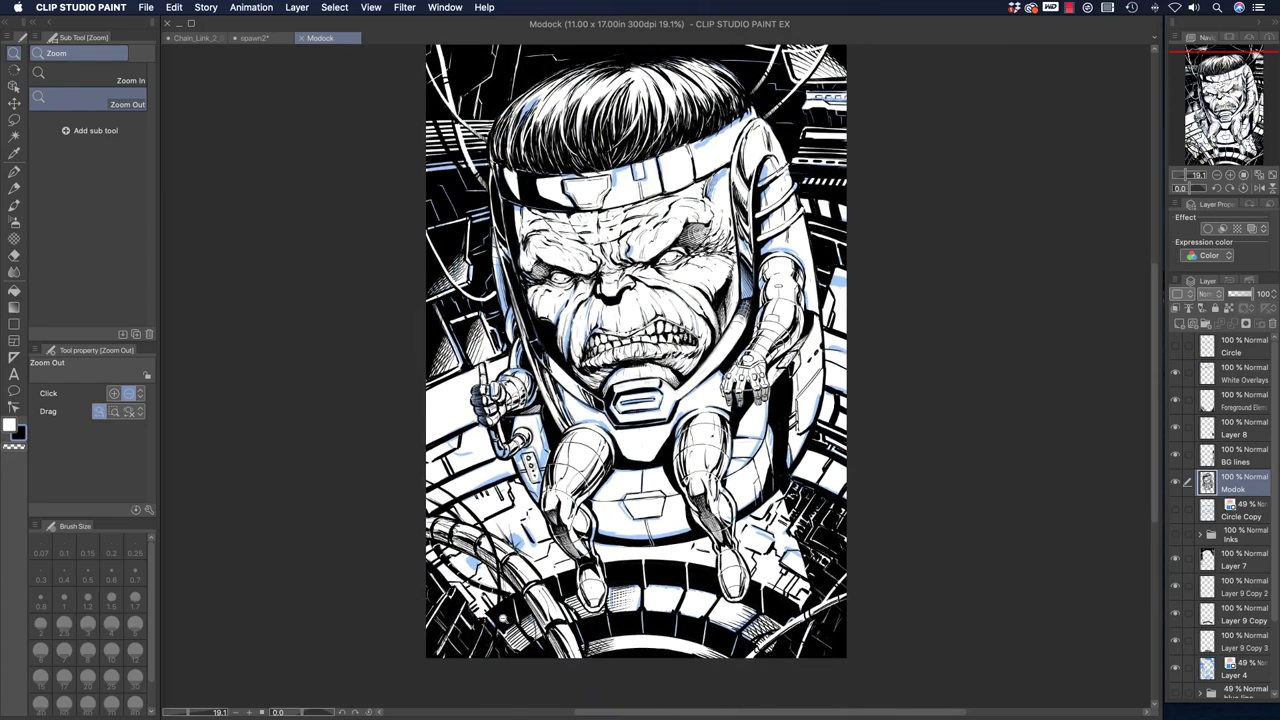
pyautogui.moveTo(498, 633); pyautogui.dragTo(492, 618)
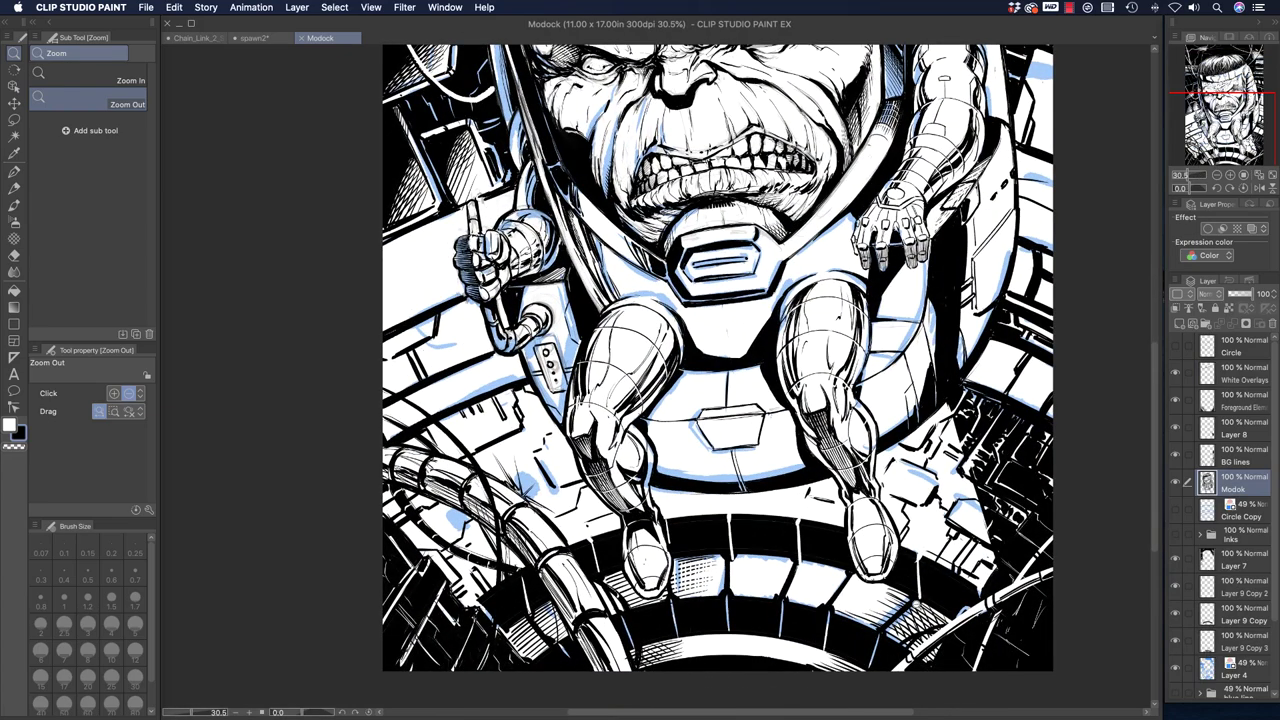
pyautogui.scroll(-3, 828, 574)
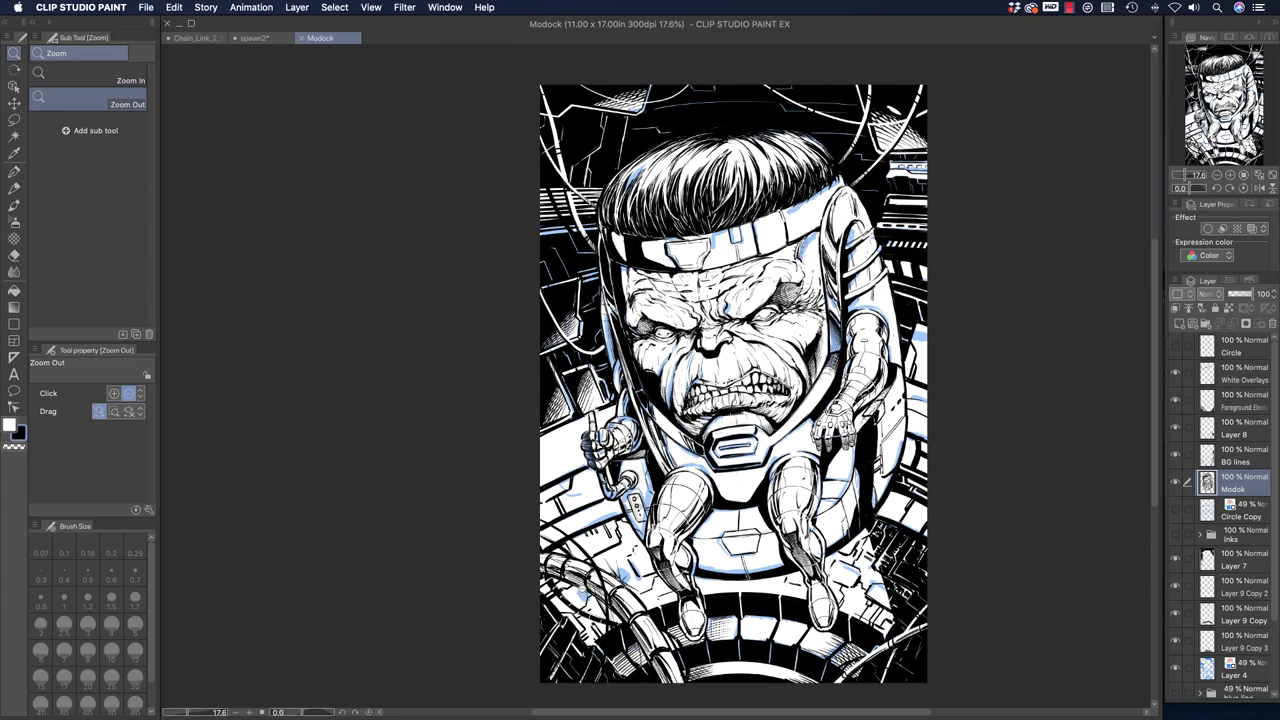
pyautogui.scroll(2, 549, 116)
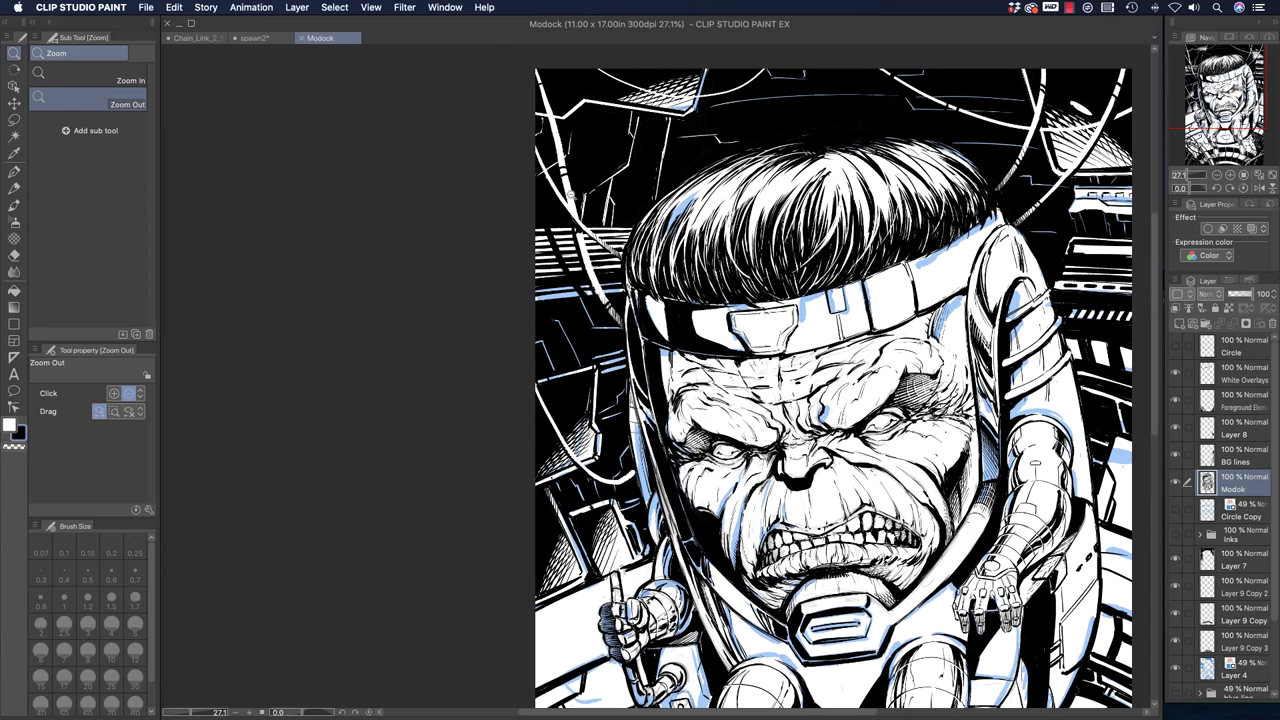
pyautogui.moveTo(638, 431); pyautogui.dragTo(618, 474)
pyautogui.moveTo(638, 549); pyautogui.dragTo(592, 380)
pyautogui.moveTo(566, 554); pyautogui.dragTo(580, 548)
pyautogui.scroll(2, 575, 540)
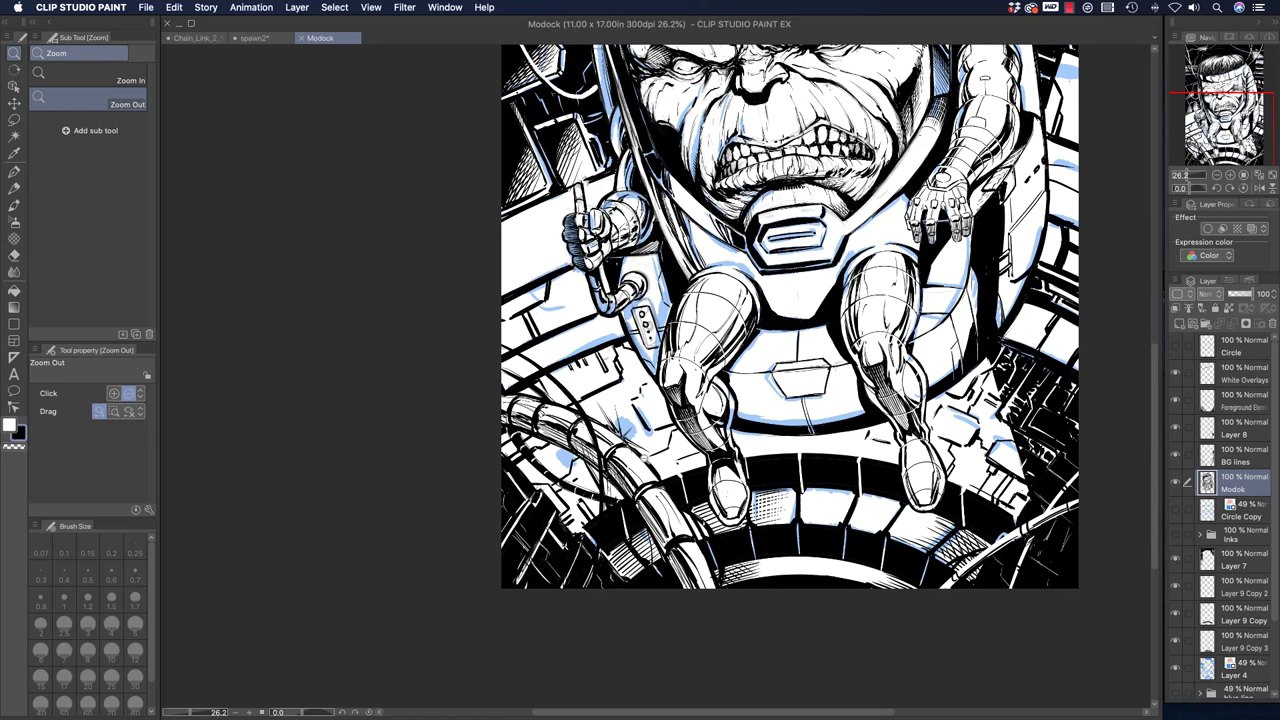
pyautogui.click(574, 467)
pyautogui.scroll(3, 554, 472)
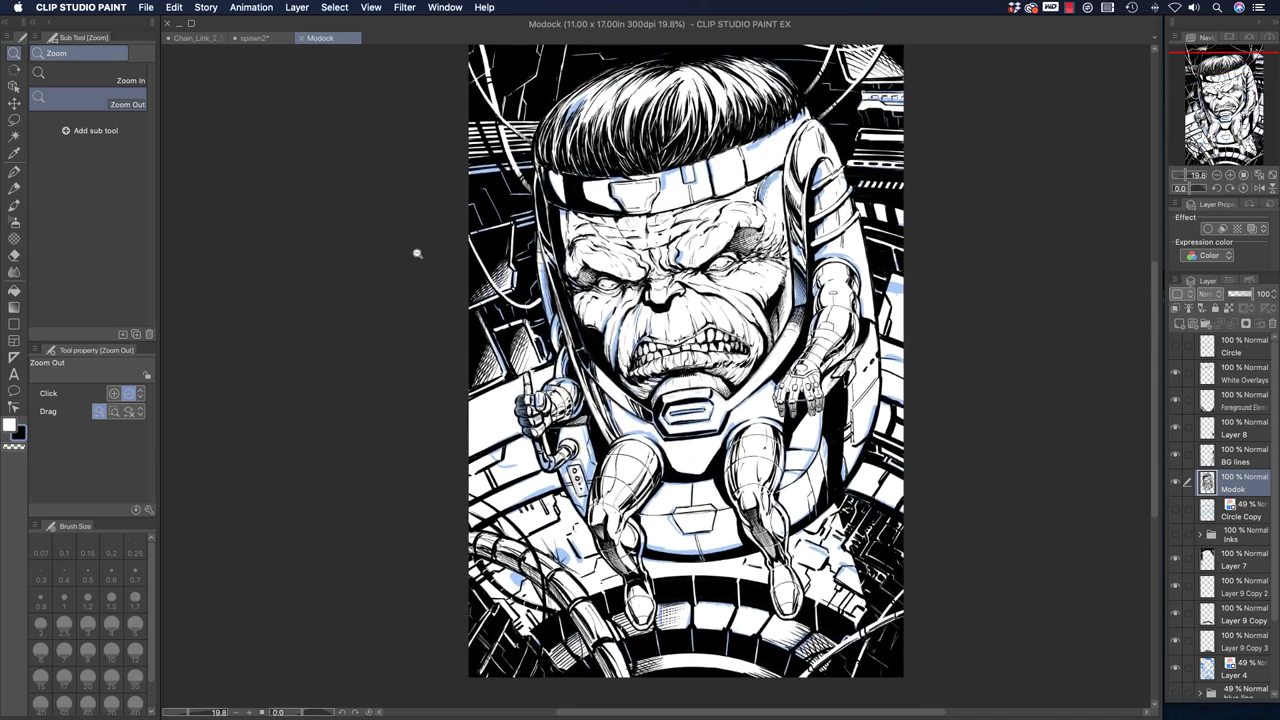
# - Return to the spawn2 document and view the figure with all the chains at a reduced zoom
pyautogui.click(250, 42)
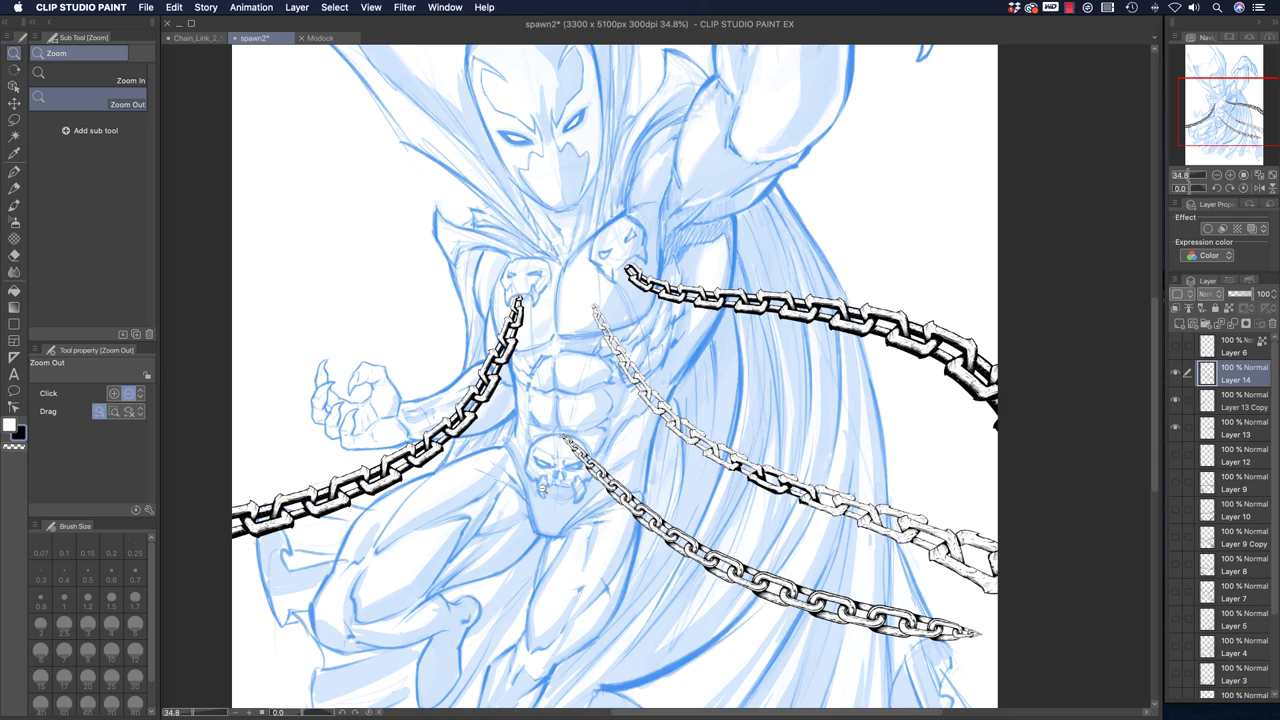
pyautogui.click(497, 497)
pyautogui.moveTo(499, 500); pyautogui.dragTo(575, 496)
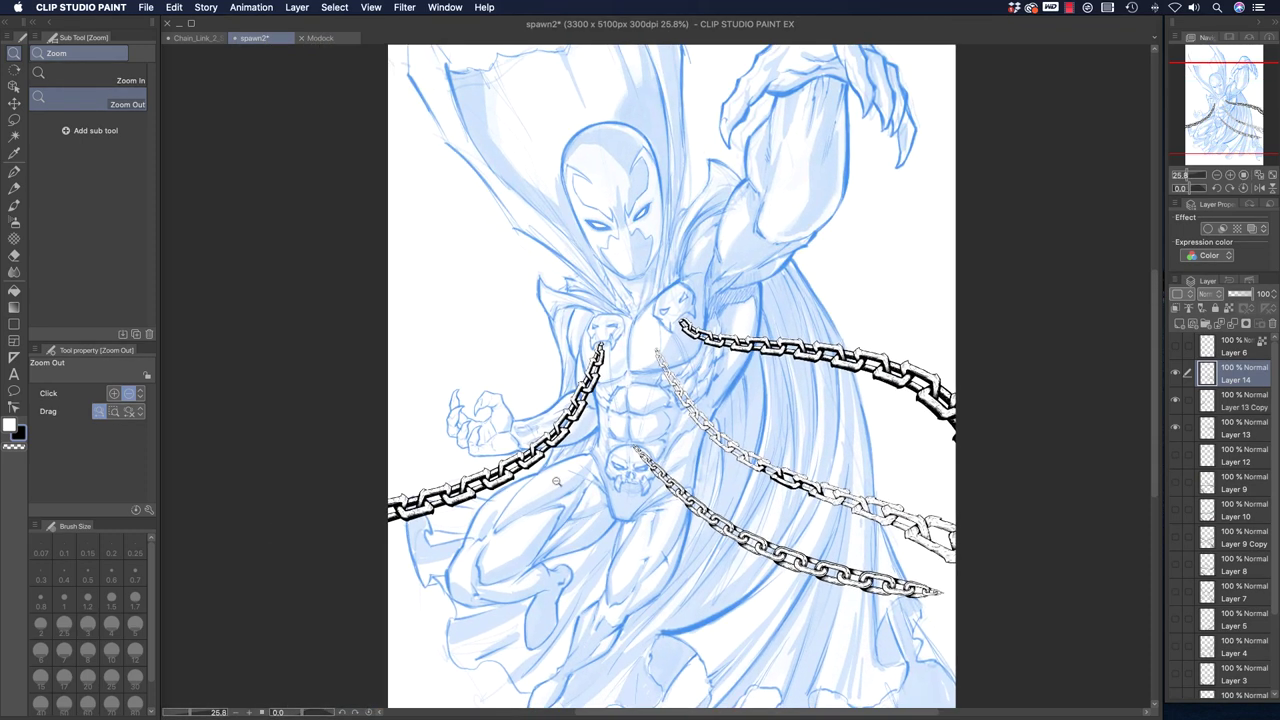